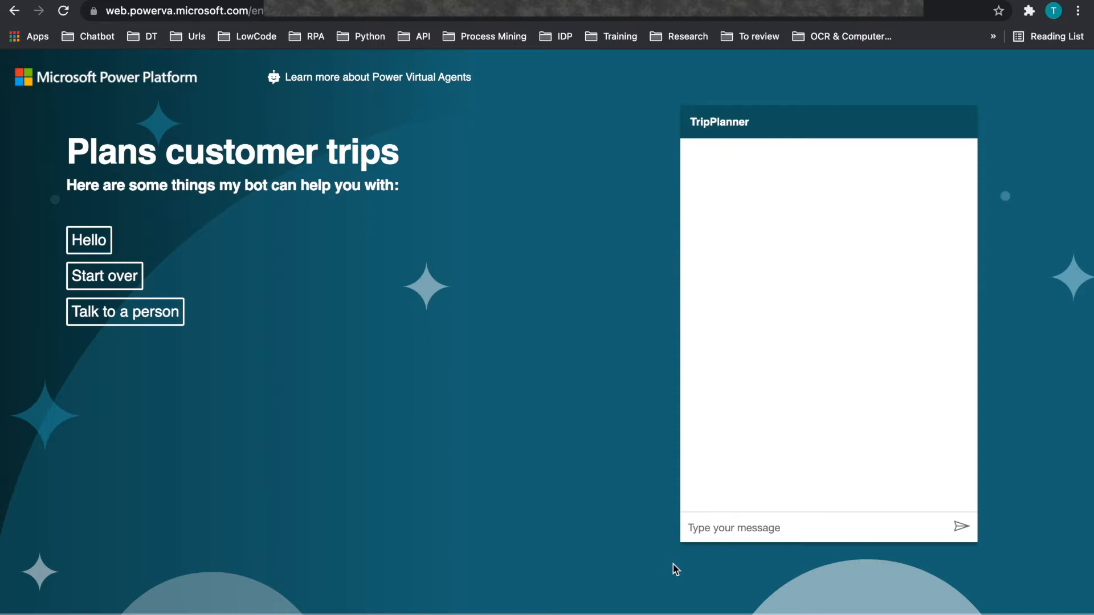
Greet the TripPlanner bot with "hi" and answer its question with the customer's name
left_click(712, 526)
type("hi")
key("Return")
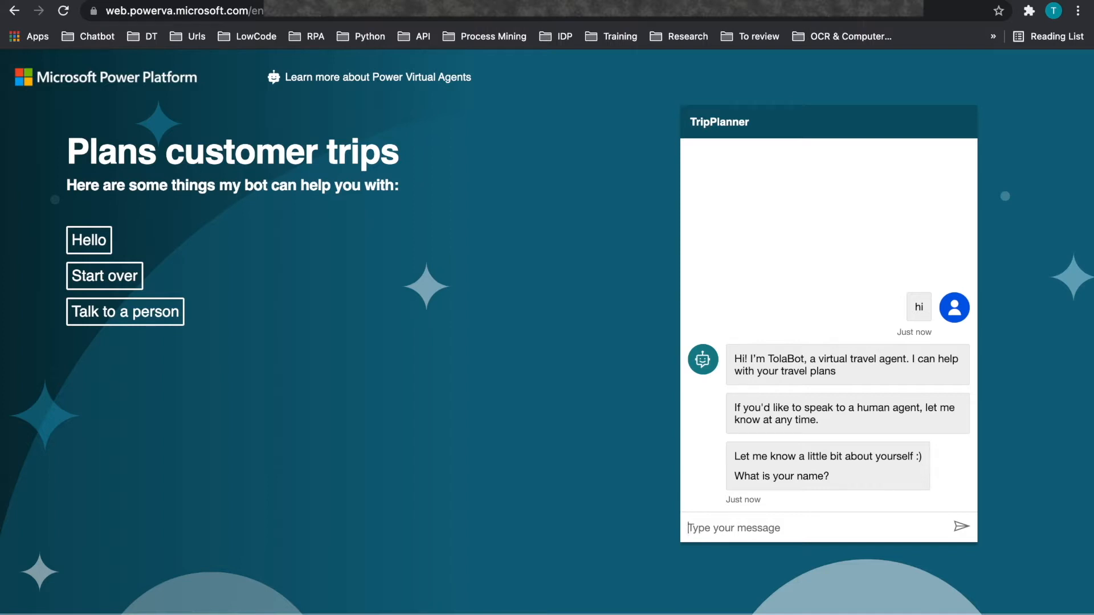
type("Tolani")
key("Return")
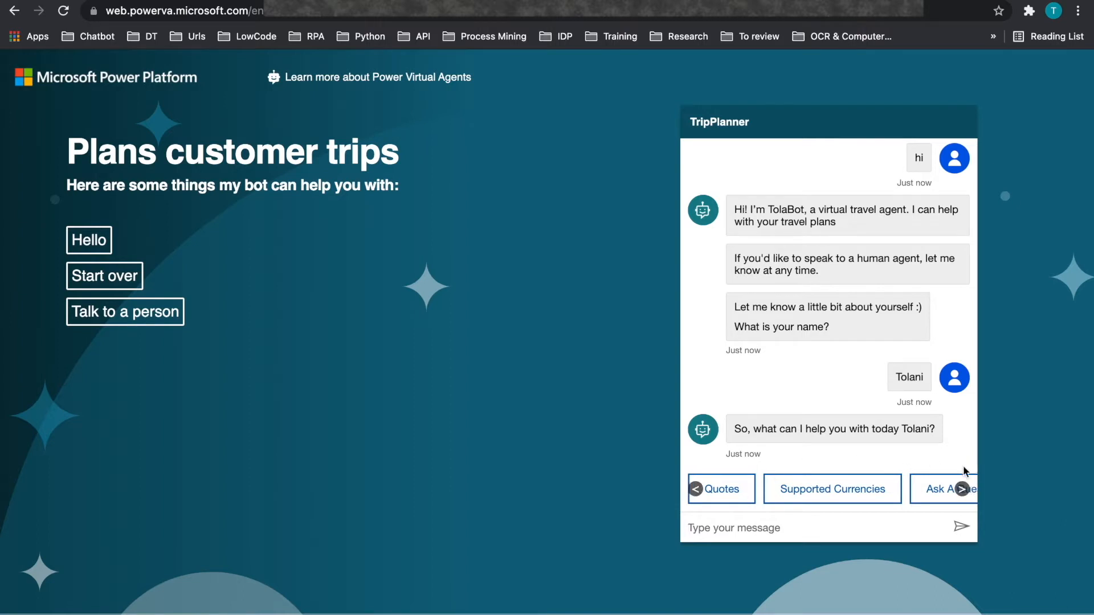
Choose the Ask A Question option in the chat and send "Are you a Scottish business?"
left_click(962, 488)
left_click(923, 494)
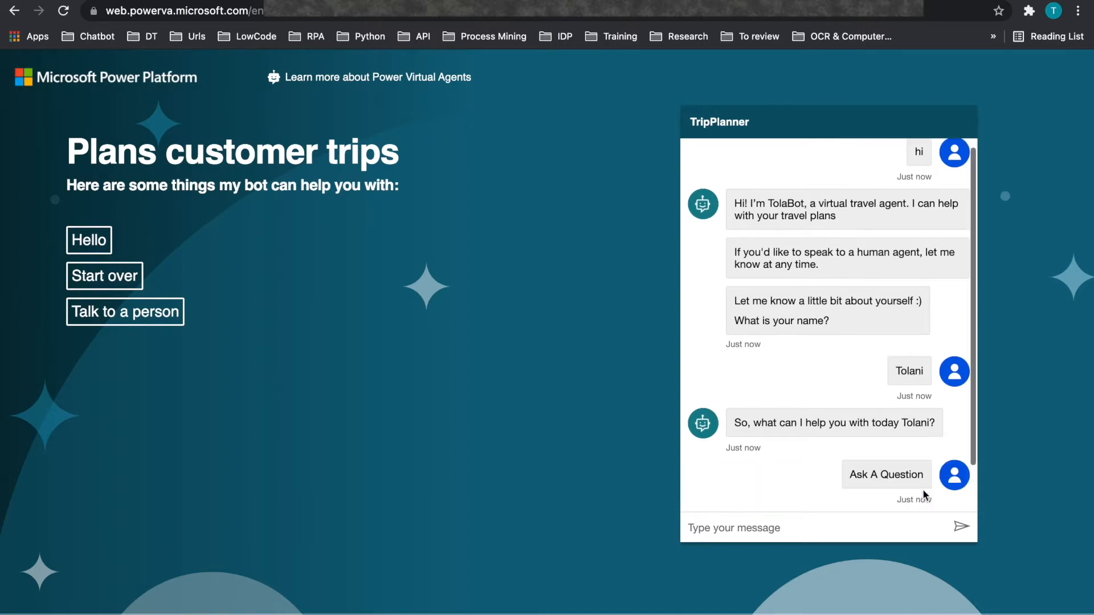
left_click(806, 525)
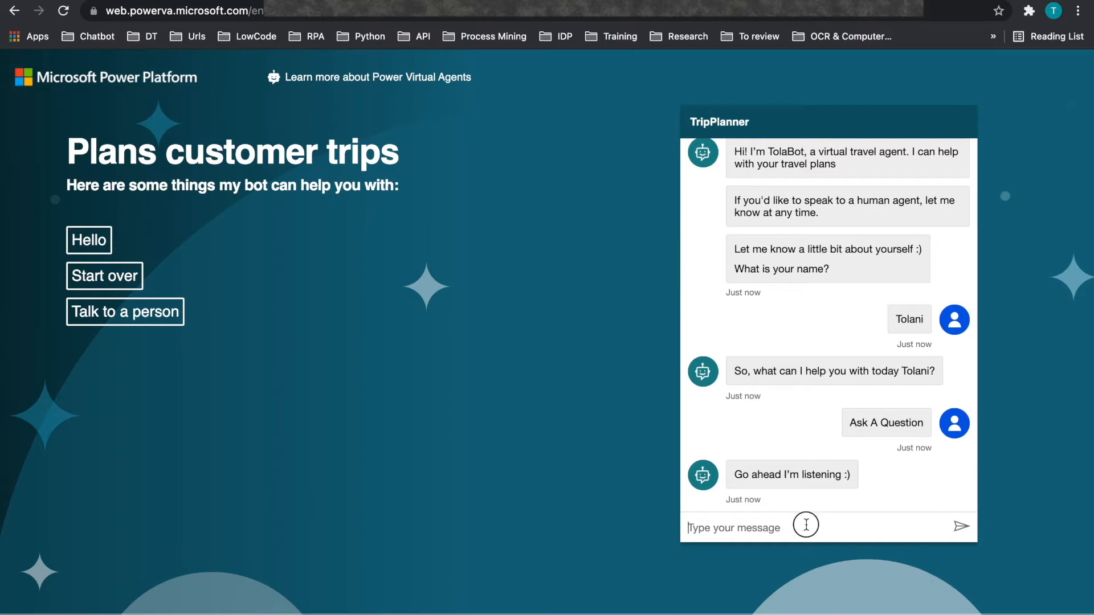
type("Are you a Scottish business?")
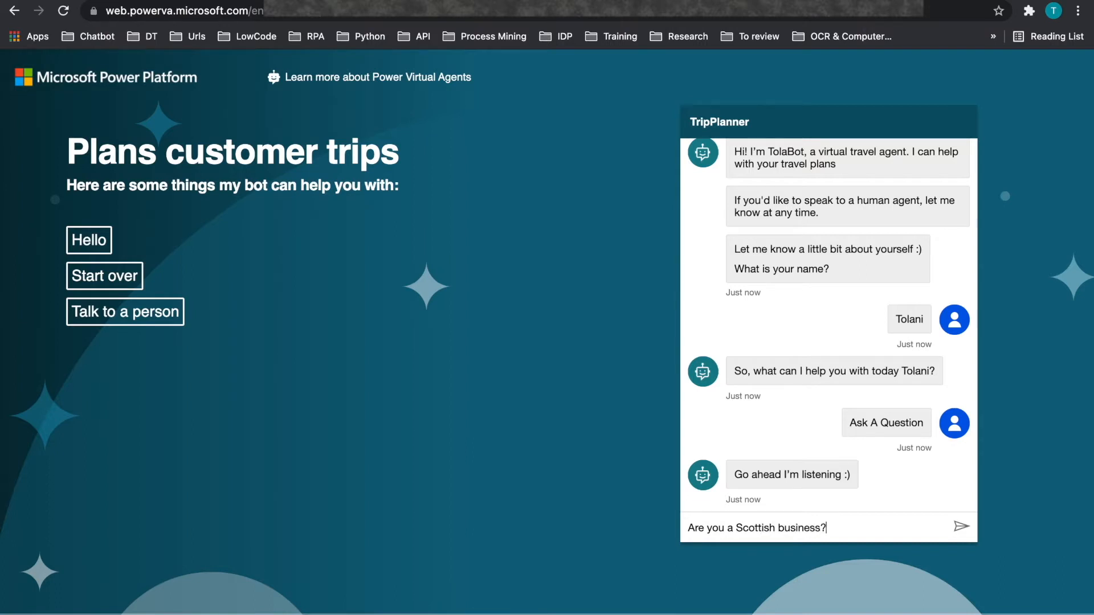
key("Return")
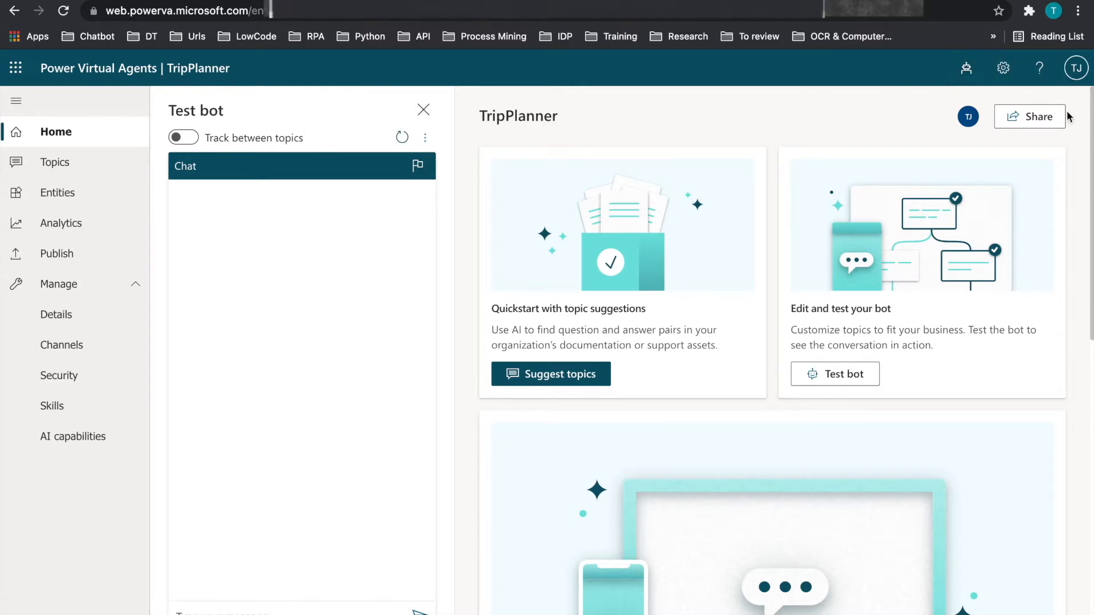
Look at the list of bots, and try dark mode in the general settings before switching it back off
left_click(968, 79)
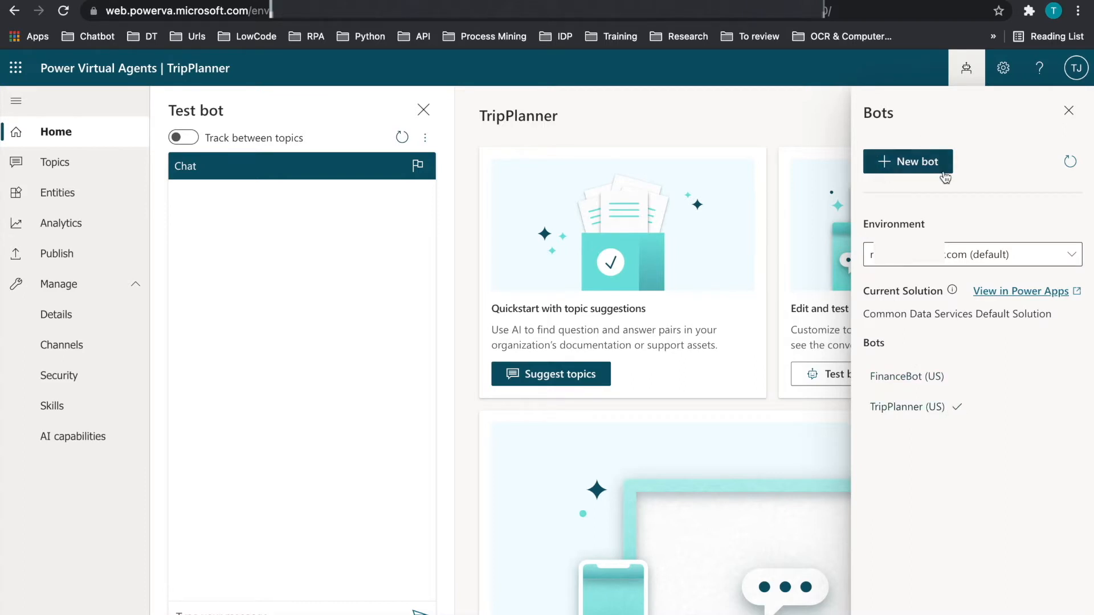
left_click(1003, 69)
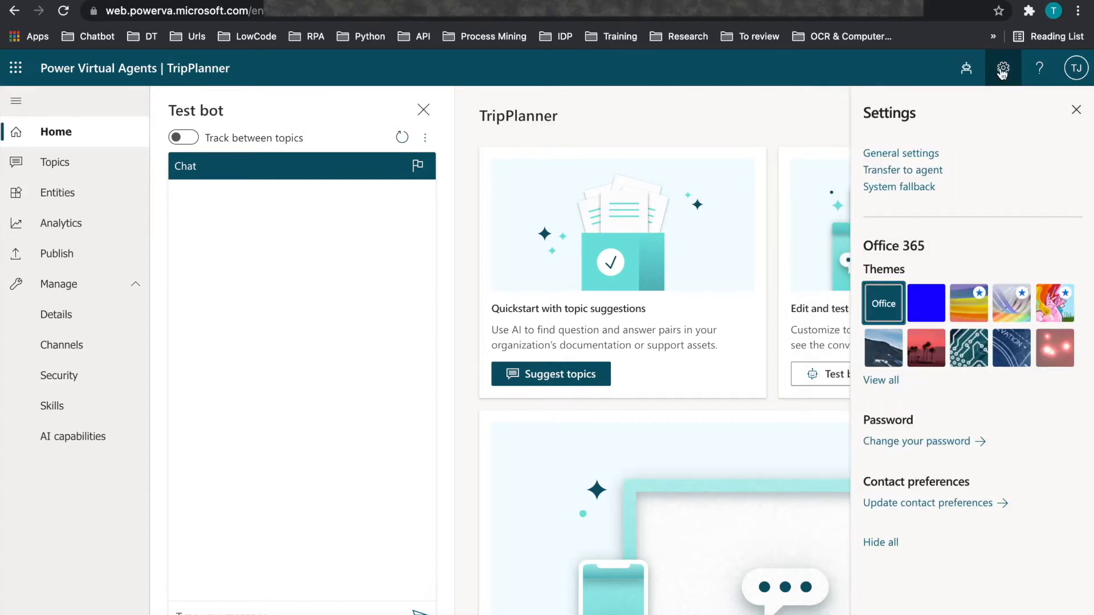
left_click(891, 154)
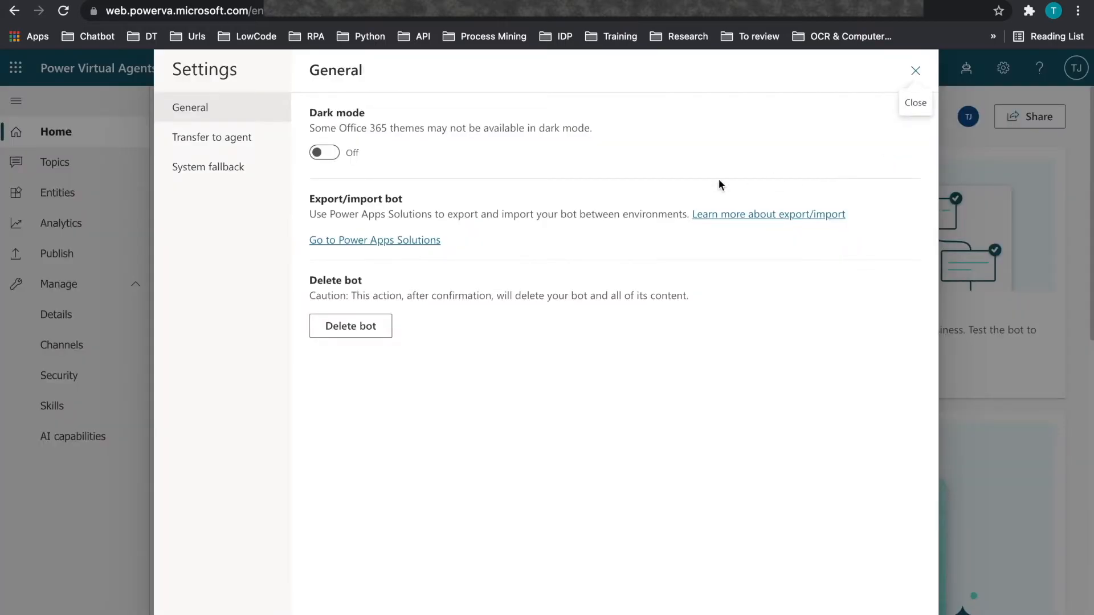
left_click(330, 159)
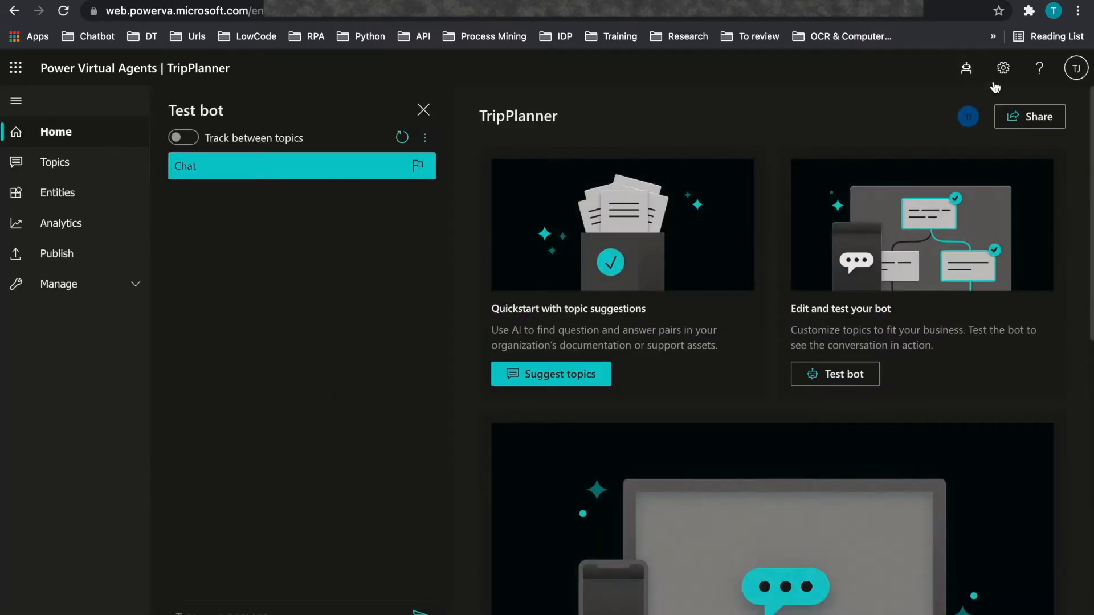
left_click(1004, 68)
left_click(900, 152)
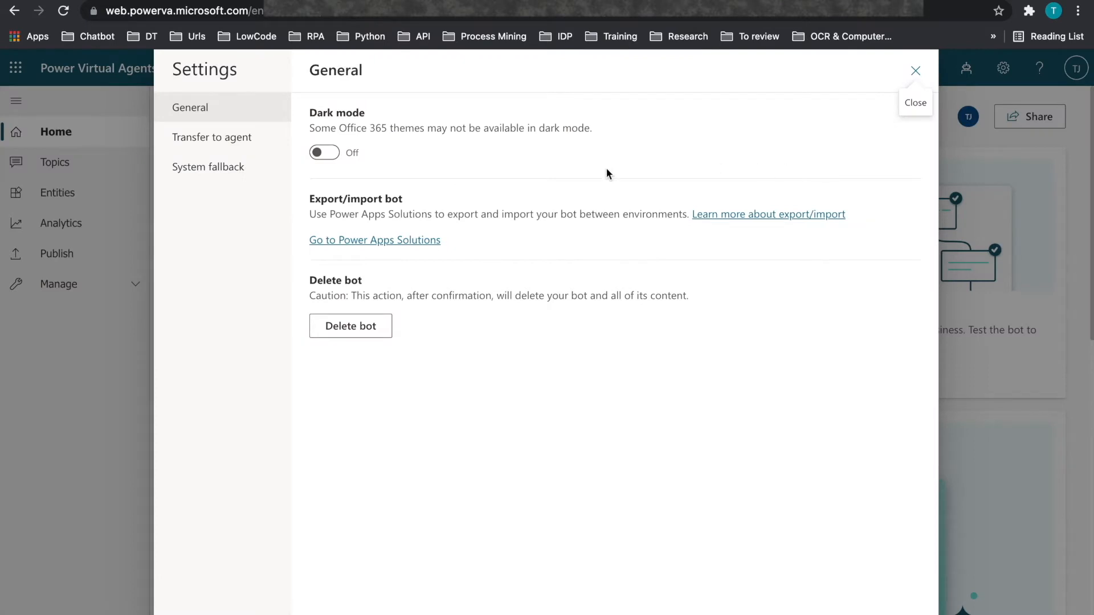
Review the Transfer to agent and System fallback settings
left_click(196, 139)
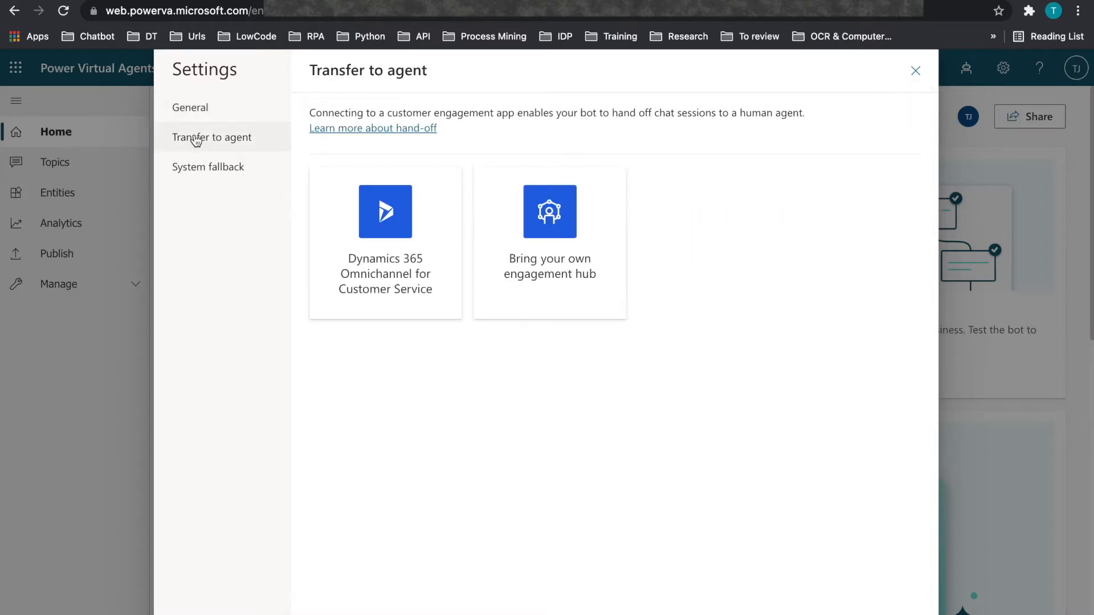
left_click(209, 167)
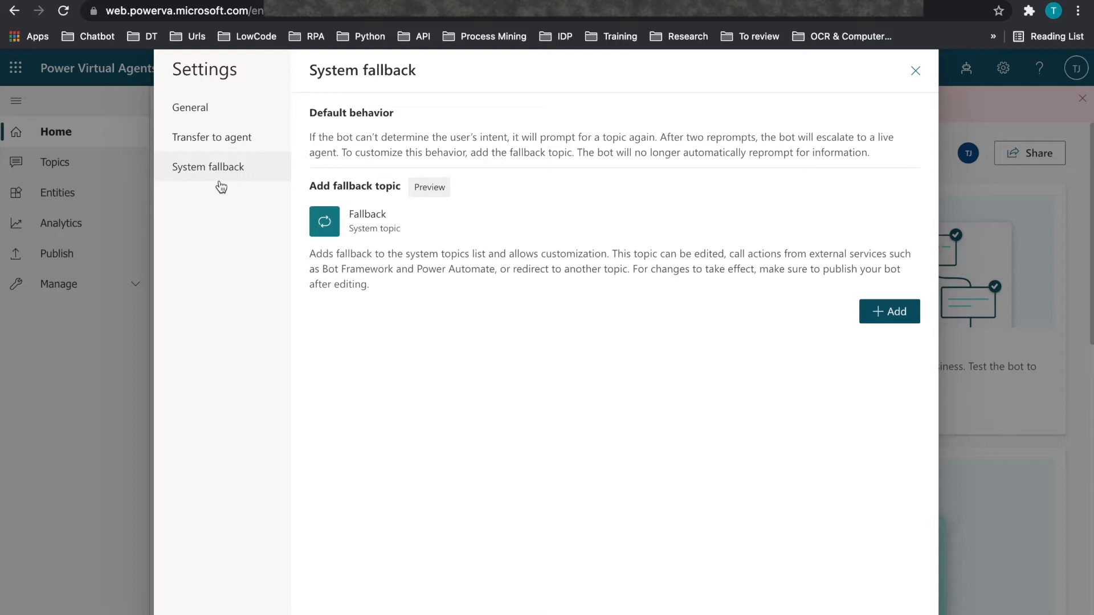
Apply the rainbow Office 365 theme in the settings
left_click(1004, 72)
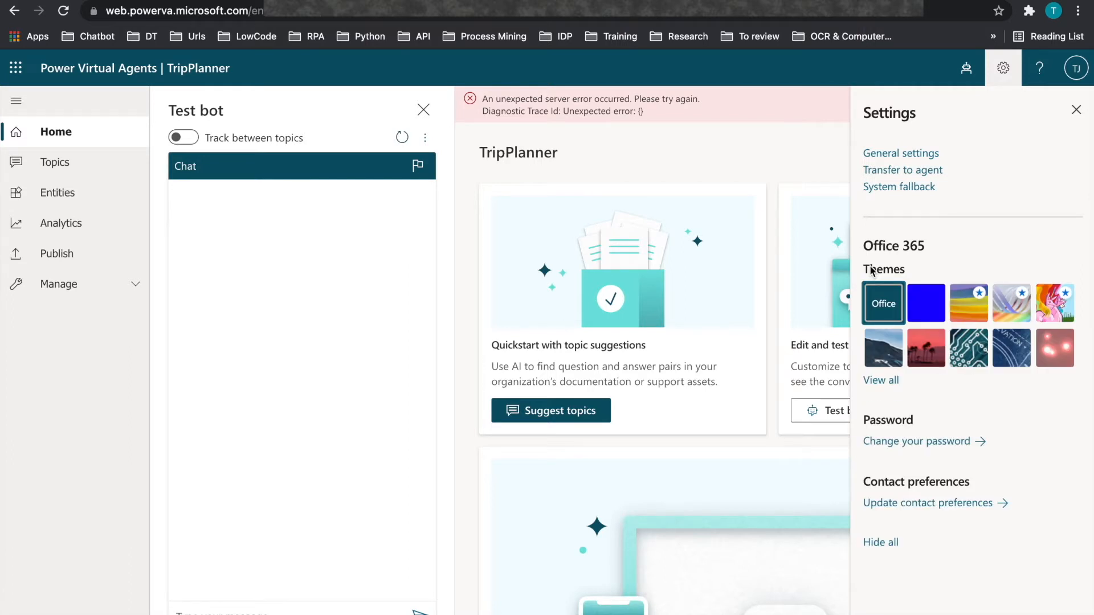
left_click(969, 315)
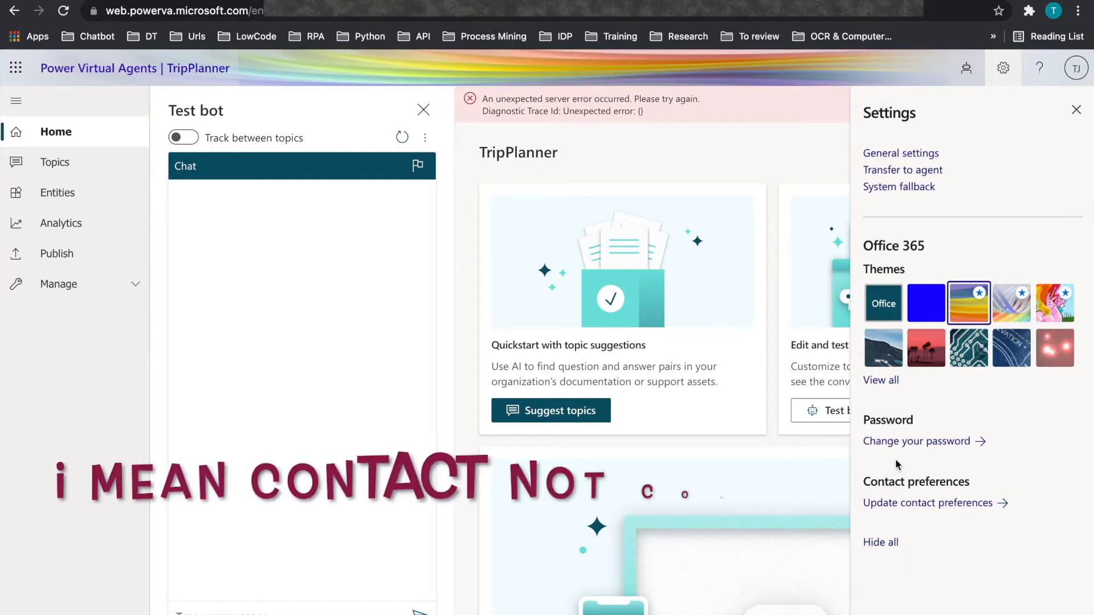
left_click(1003, 68)
Look at the Help resources and the account information
left_click(1040, 72)
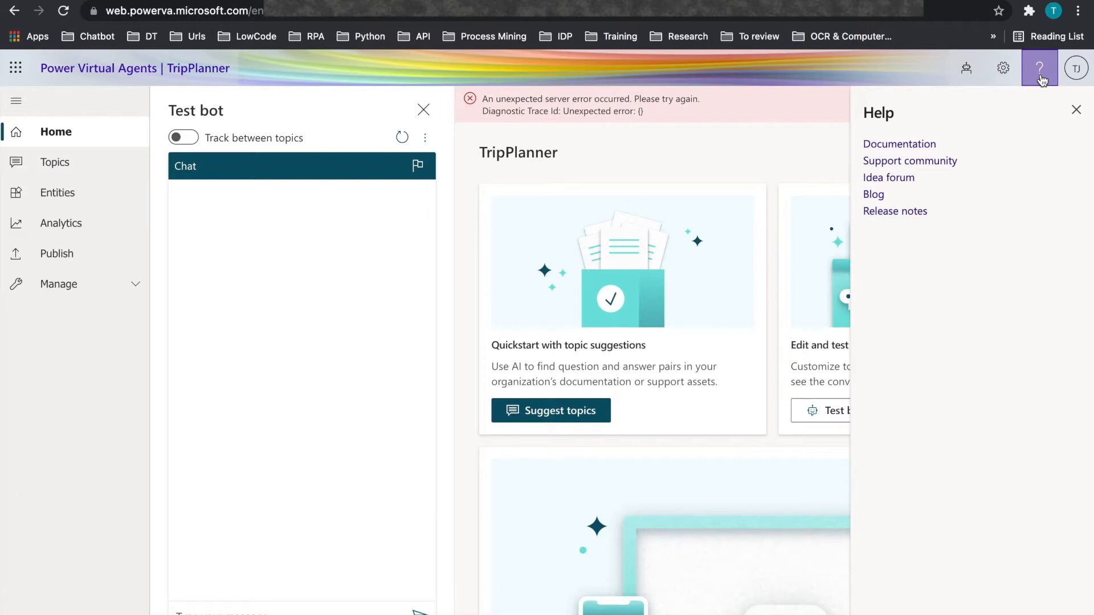
left_click(1075, 69)
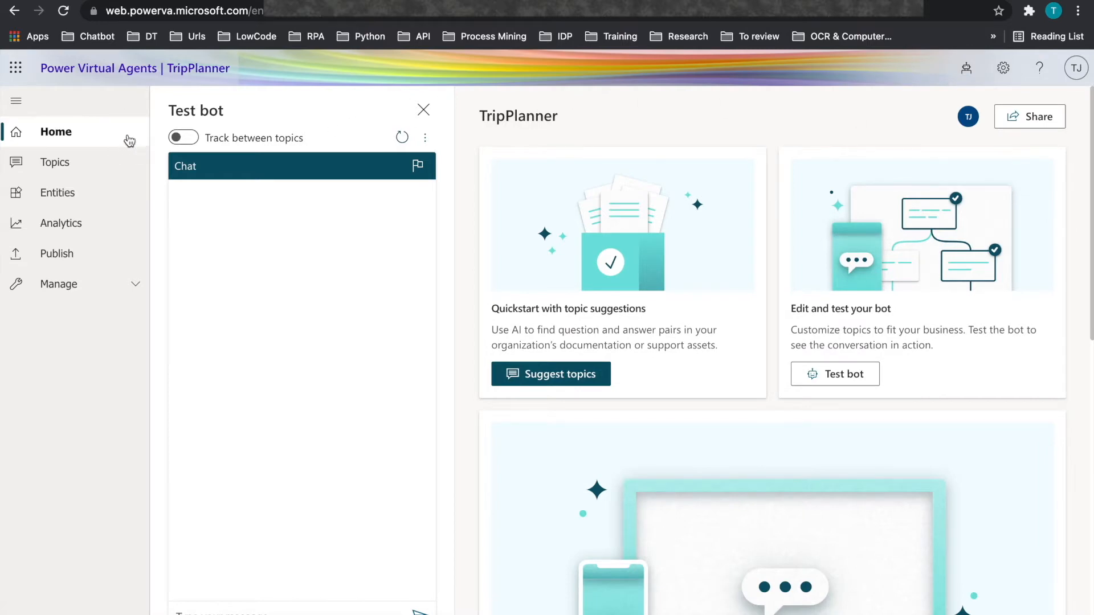
Collapse and expand the navigation pane, and hide and reshow the test bot
left_click(16, 103)
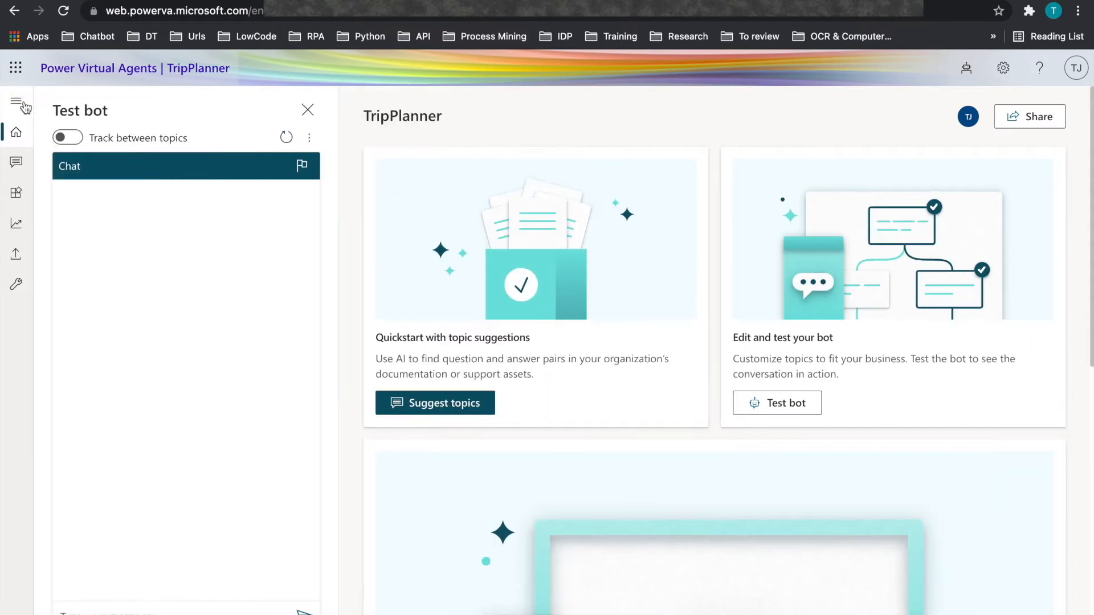
left_click(16, 102)
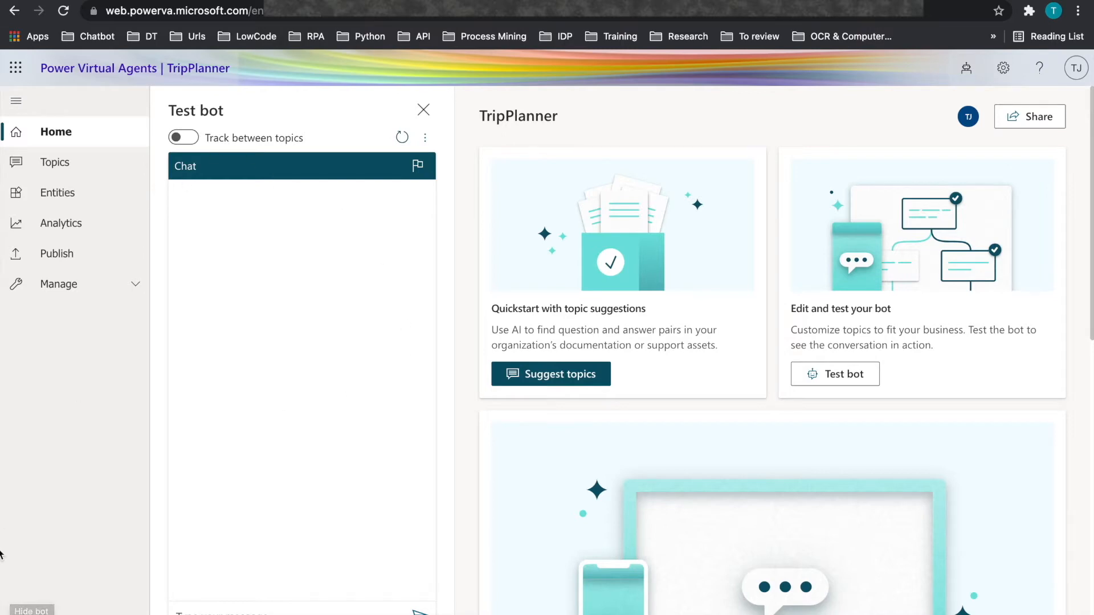
left_click(423, 110)
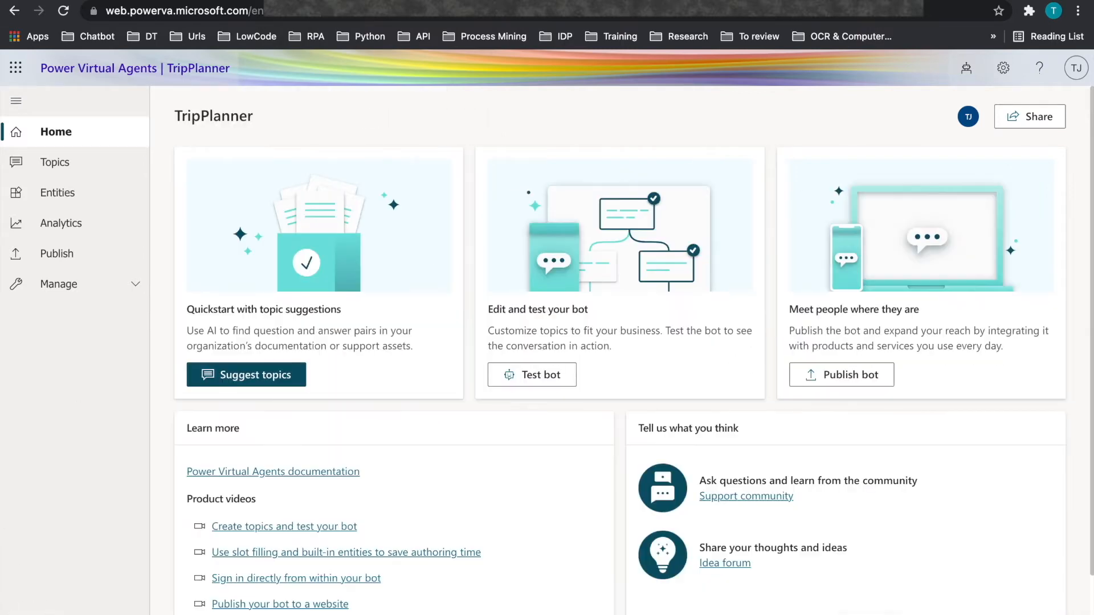
left_click(24, 612)
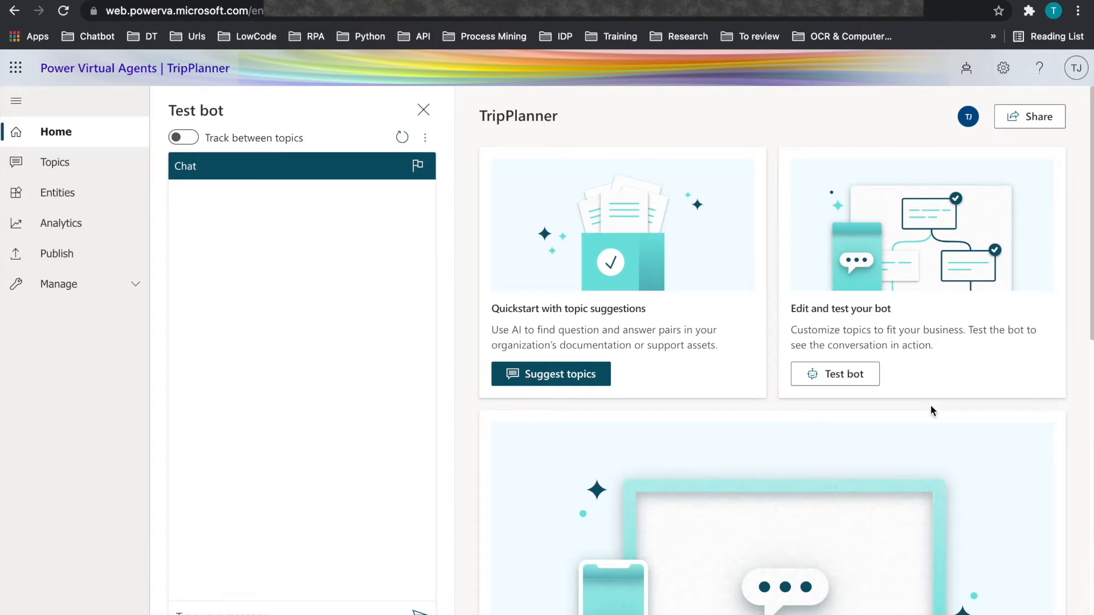
Look through the home page's sections down to the Learn more links and return to its start
scroll(931, 409, "down", 2)
scroll(931, 408, "down", 10)
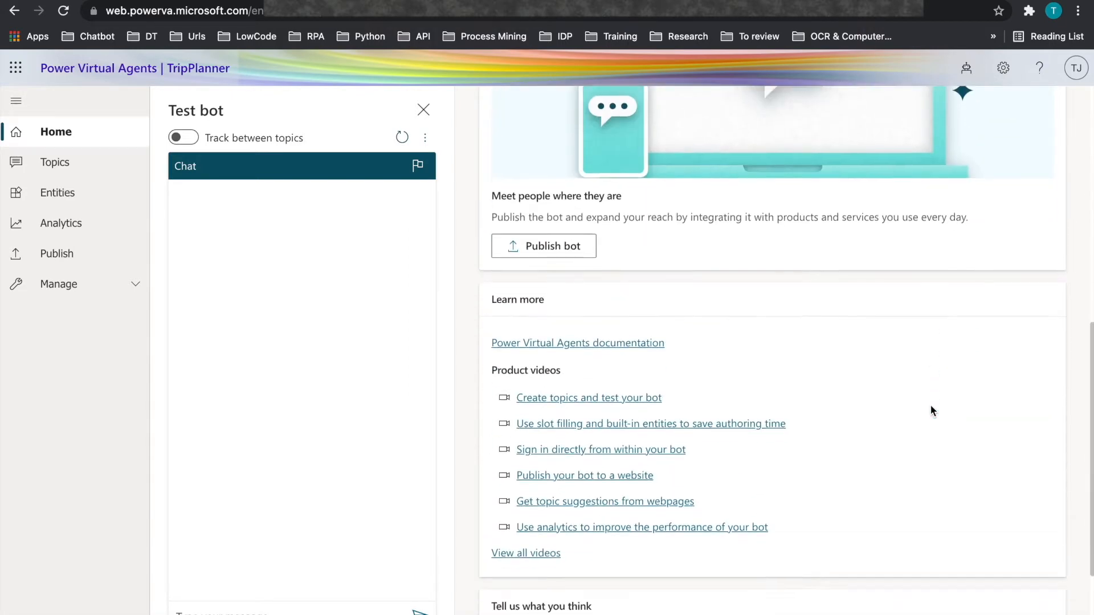
scroll(931, 408, "up", 10)
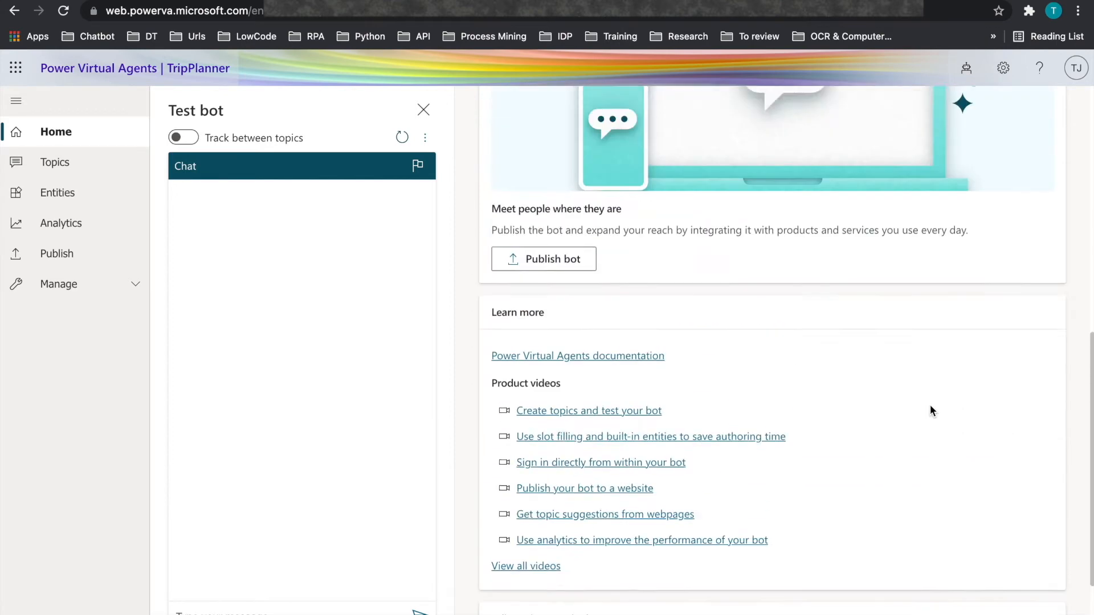
scroll(930, 405, "up", 2)
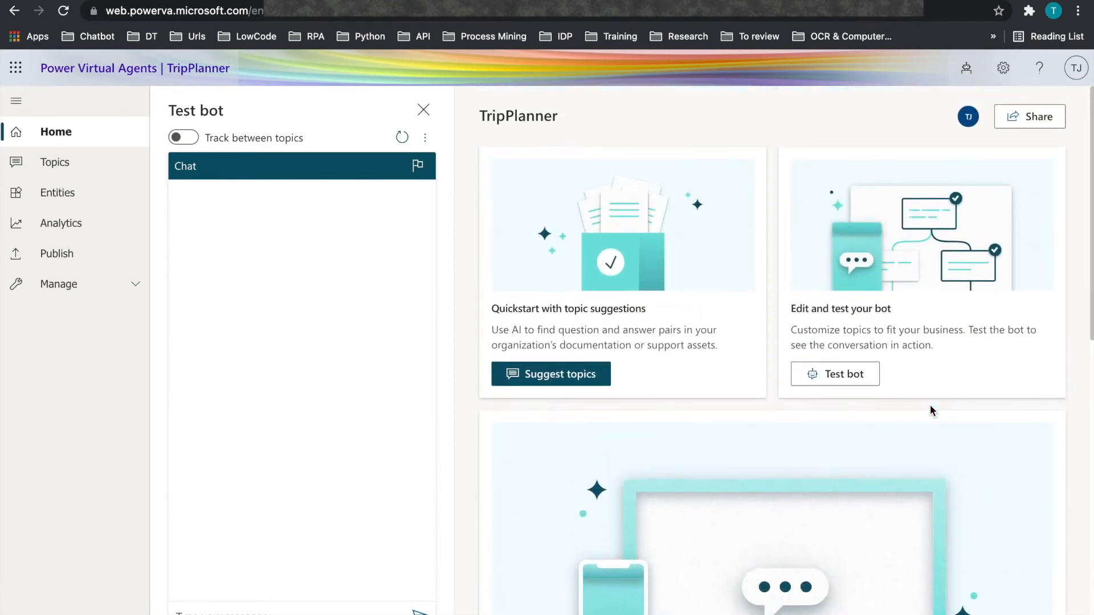
Examine the Suggest topics dialog without adding a link, and view where the Test bot option leads before returning home
left_click(598, 380)
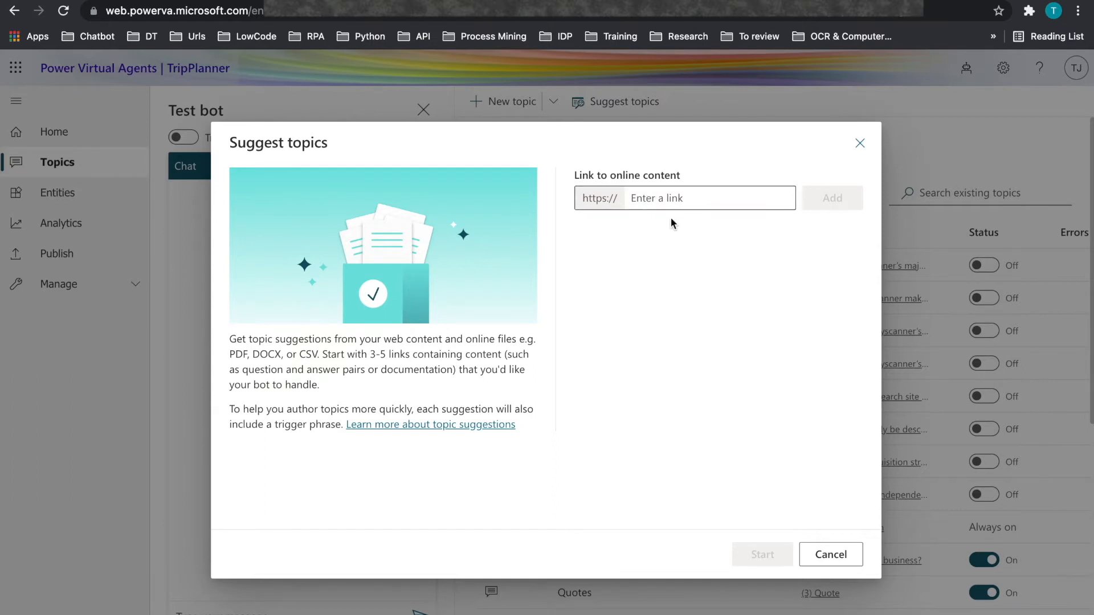
left_click(860, 144)
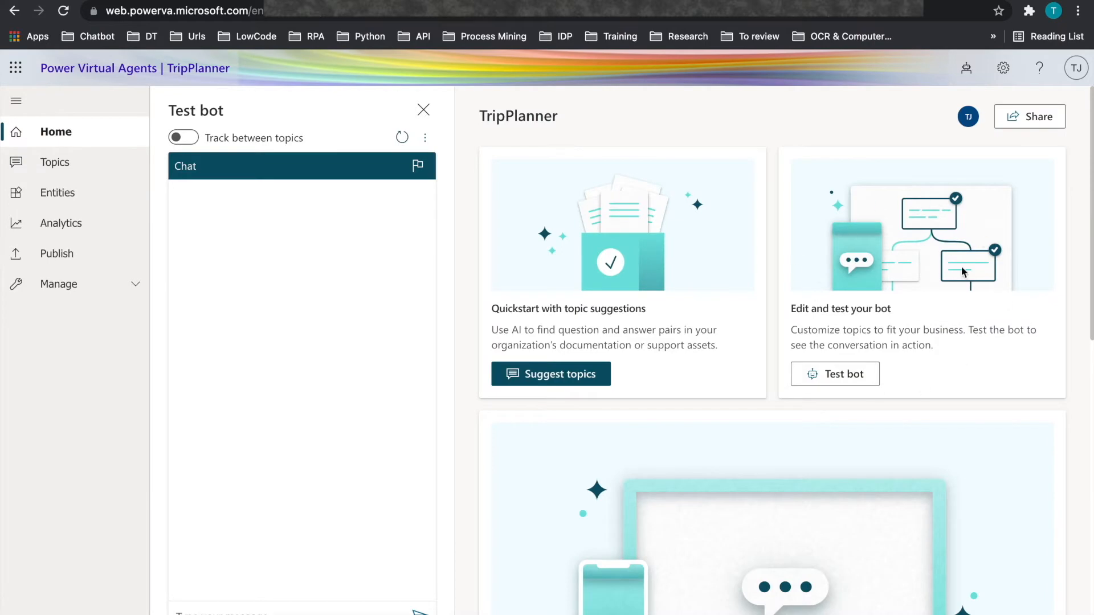
left_click(831, 374)
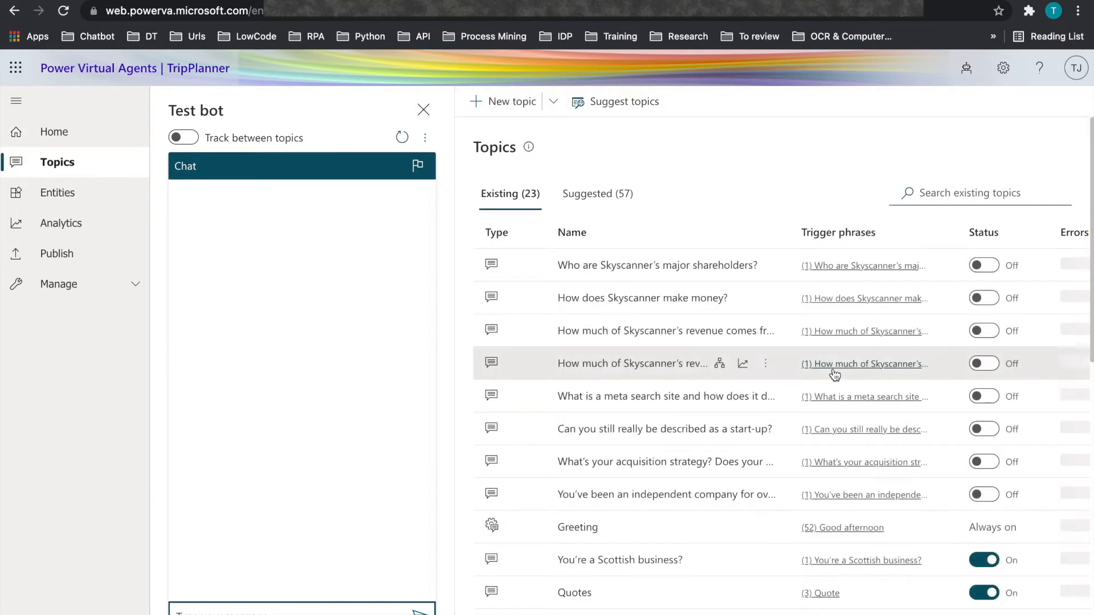
left_click(77, 140)
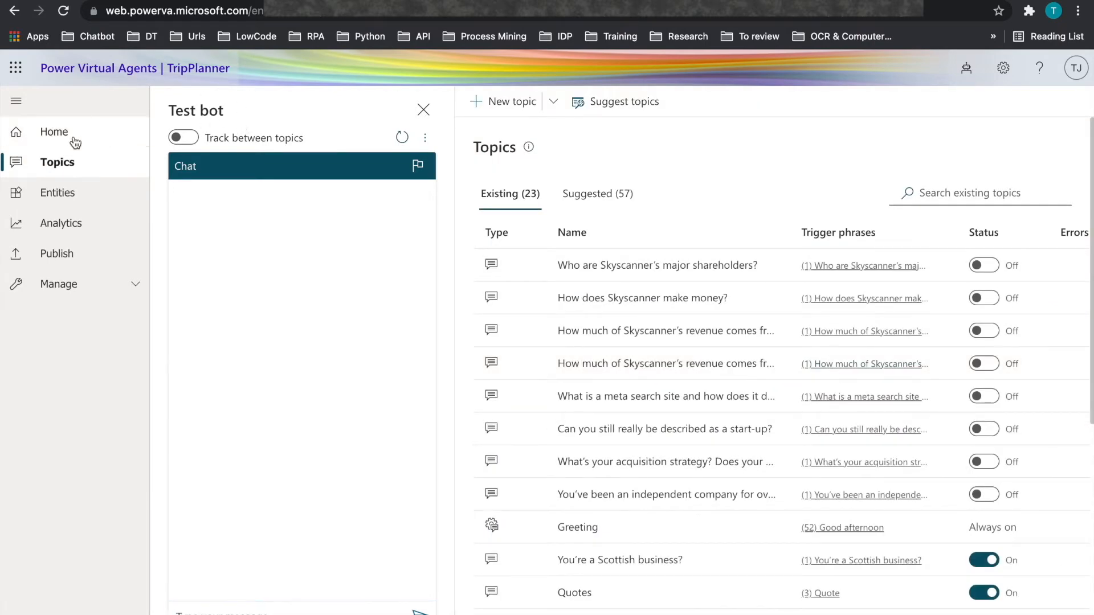
Review the home page's Publish bot option, product videos and community feedback links
scroll(616, 342, "down", 5)
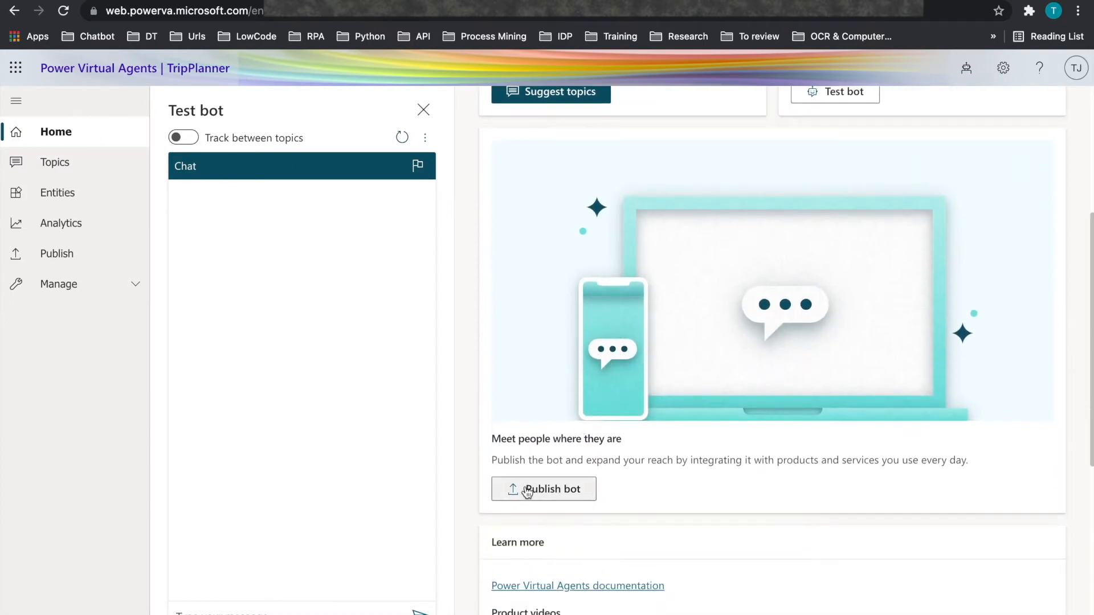
scroll(526, 491, "down", 6)
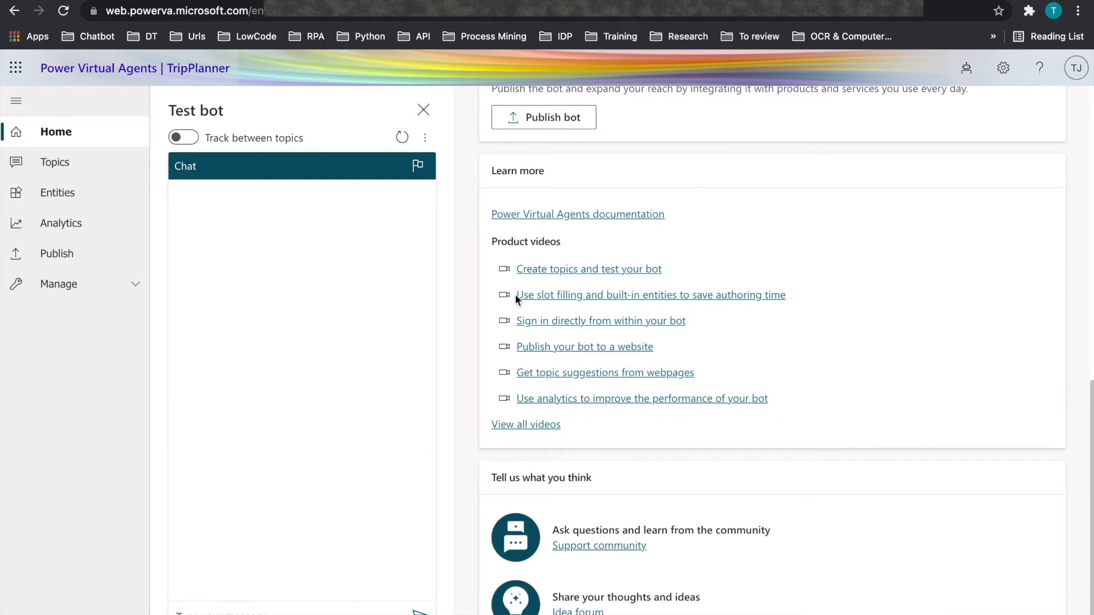
scroll(515, 294, "down", 1)
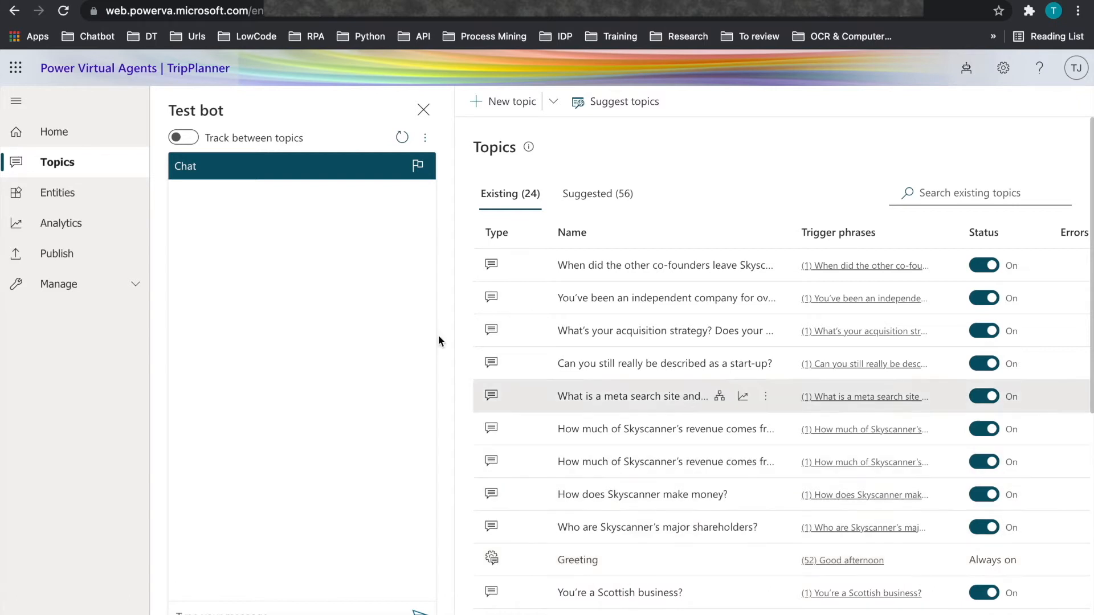
Turn on Track between topics for the test bot
left_click(190, 142)
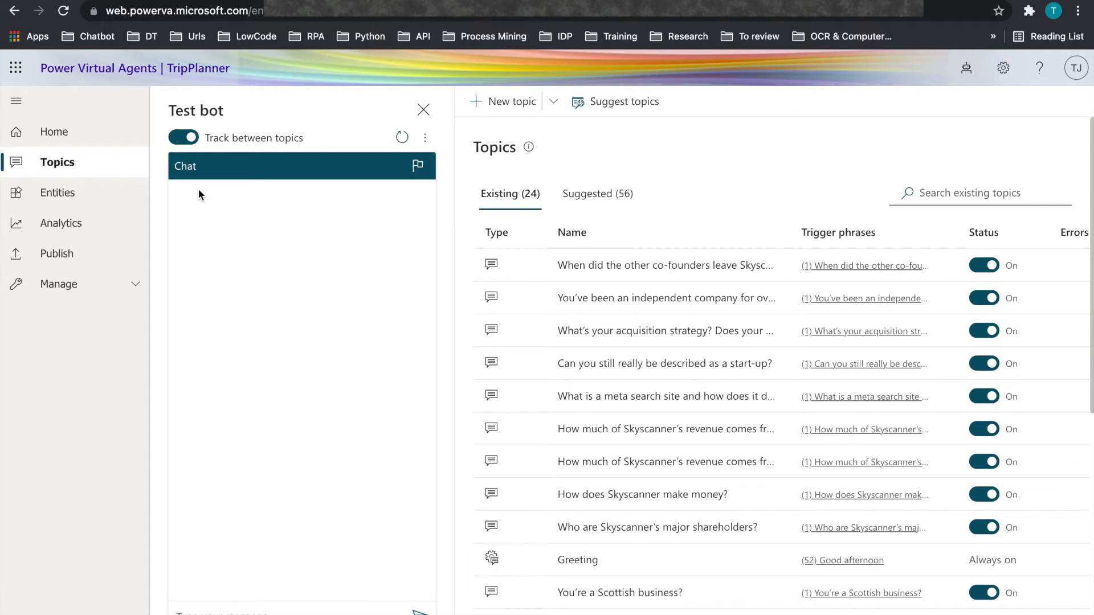
Create a new topic named "Discounts" with the description "Provide all customers discount of 25%"
left_click(487, 108)
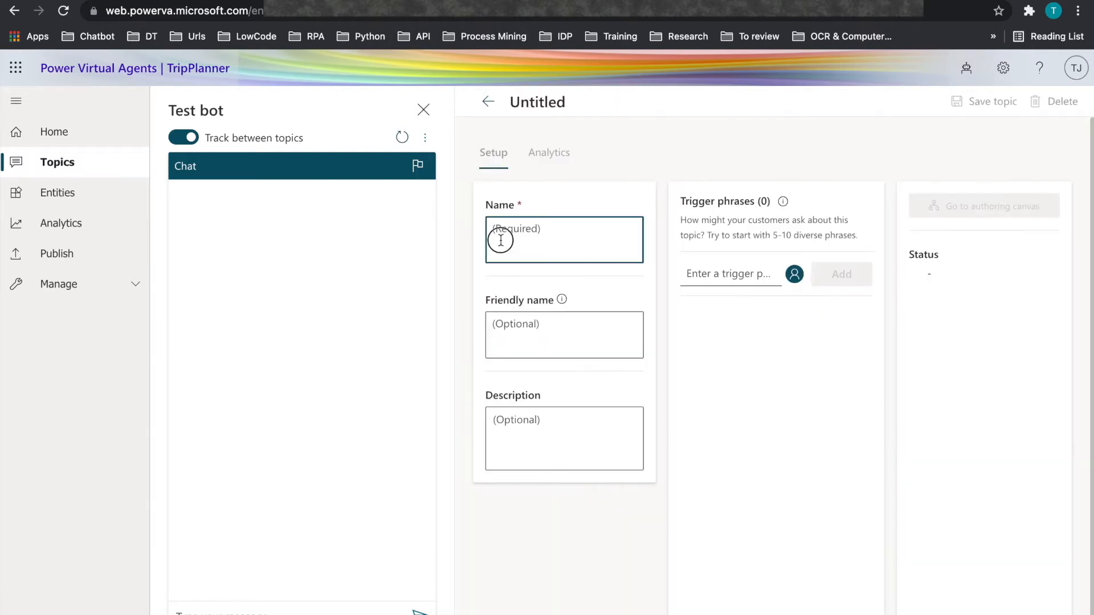
type("Discounts")
left_click(532, 422)
type("Provide all customers discount of 25%")
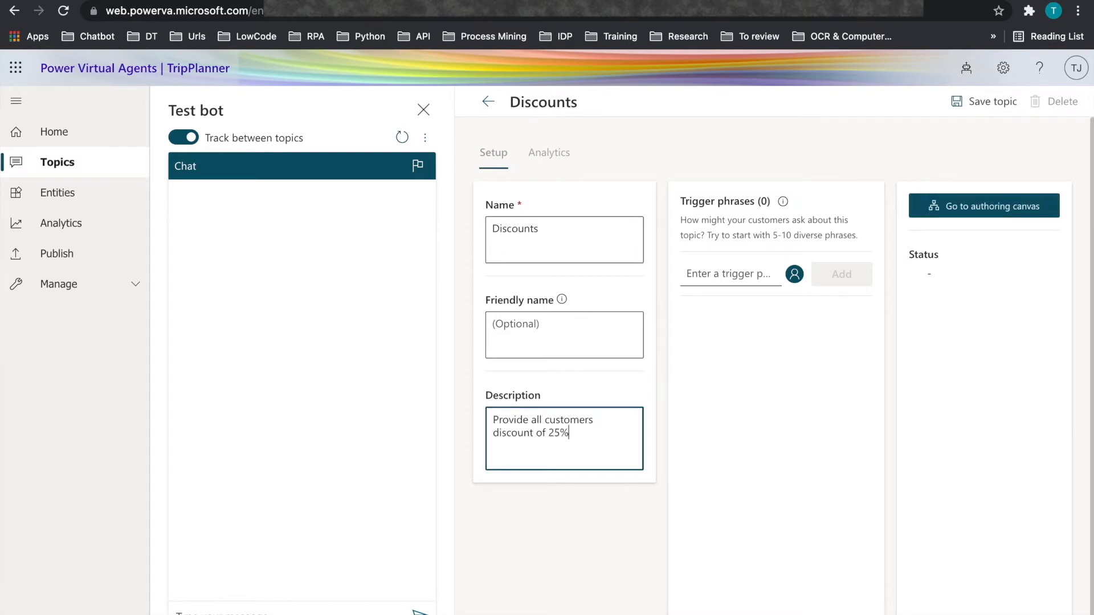
Add the trigger phrases "i want a discount" and "am i eligible for a discount" to the Discounts topic
left_click(710, 276)
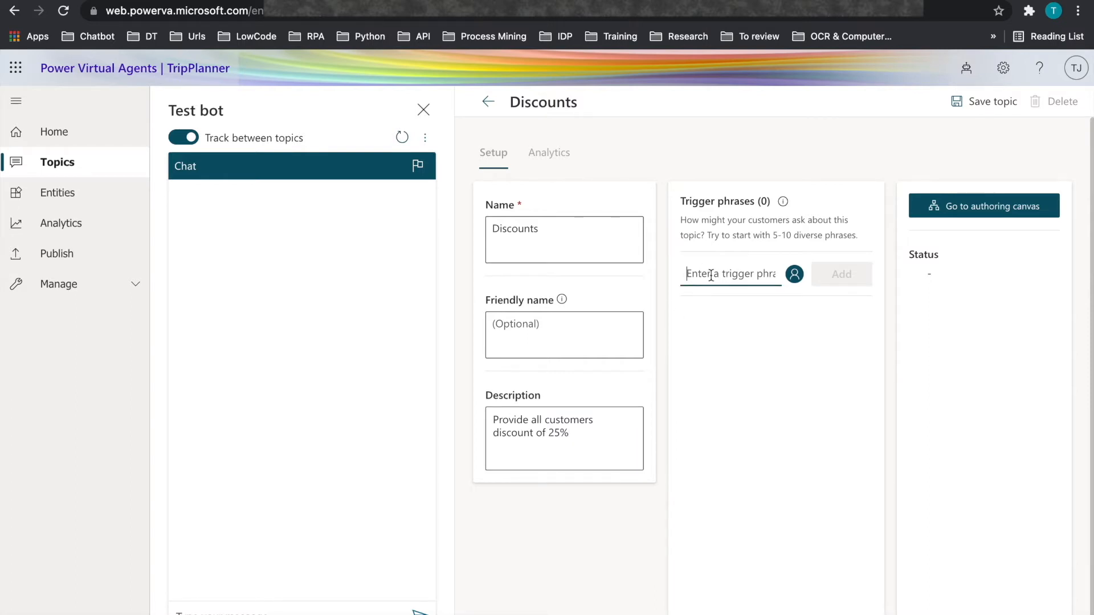
type("i want a discount")
key("Return")
type("am i eligible for a discount")
key("Return")
Add the trigger phrases "please give me a discount", "do i get a discount" and "do you give discount"
type("please give me a discount")
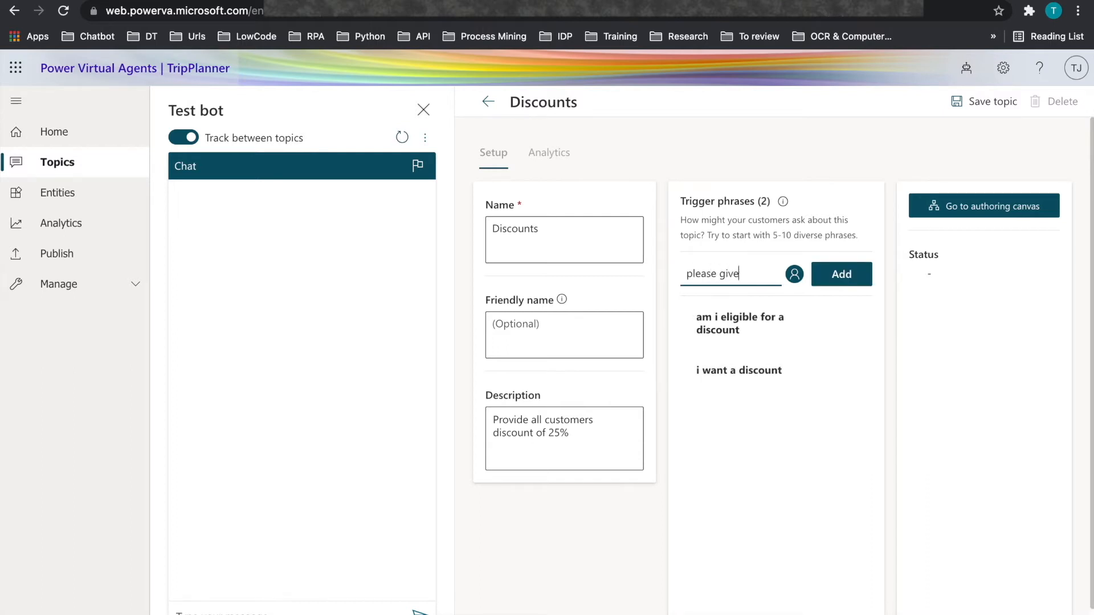
key("Return")
type("do i get a discount")
key("Return")
type("do you give discount")
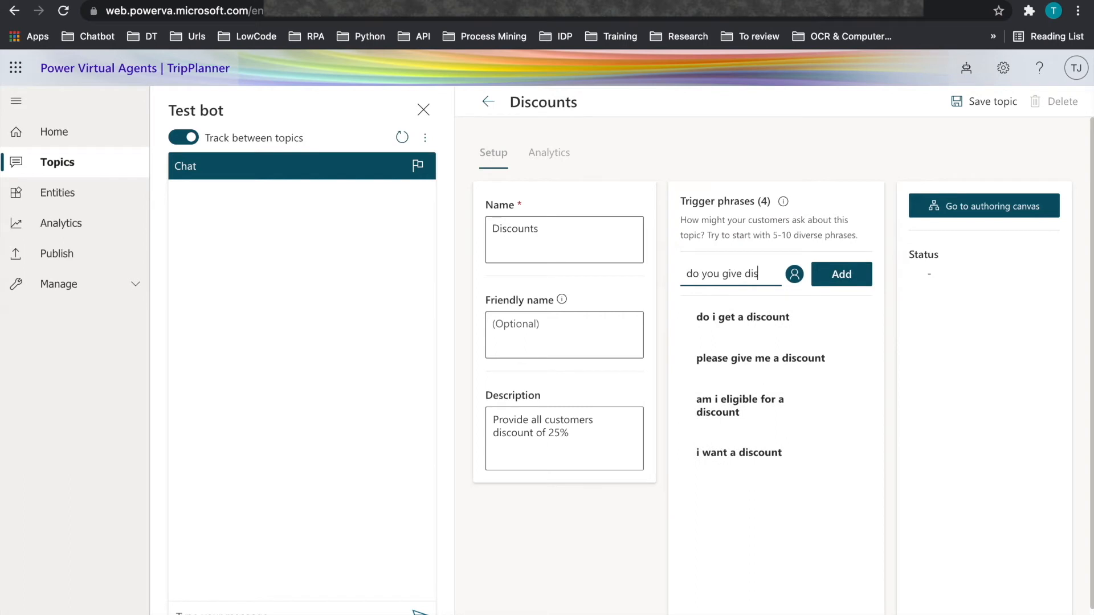
key("Return")
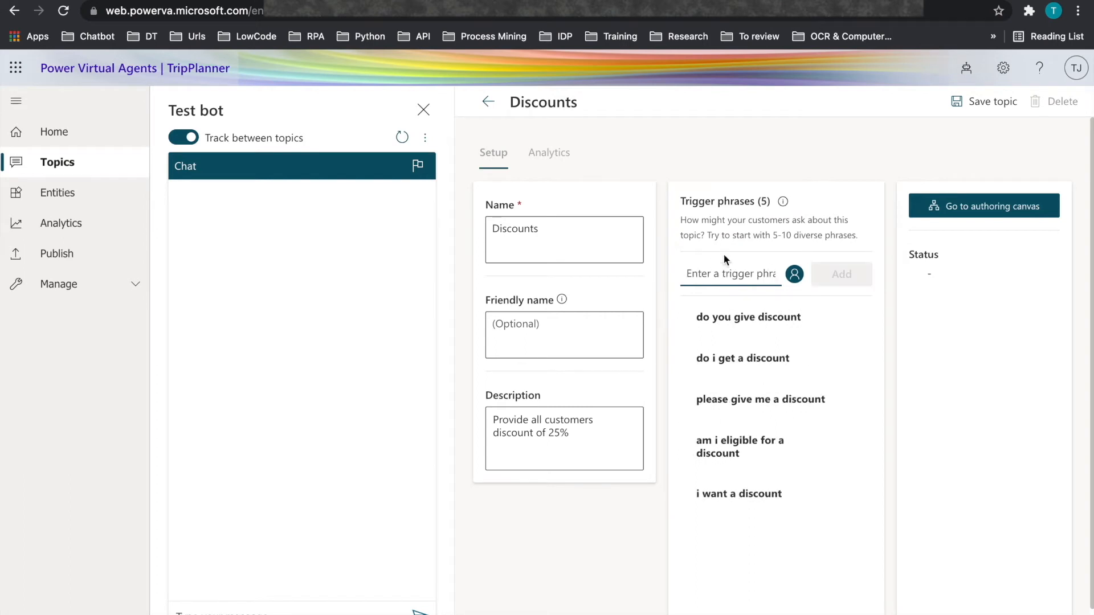
On the topic's authoring canvas, write the message "Congratulations, you have been awarded a 25% discount. Enjoy" and save the topic
left_click(930, 214)
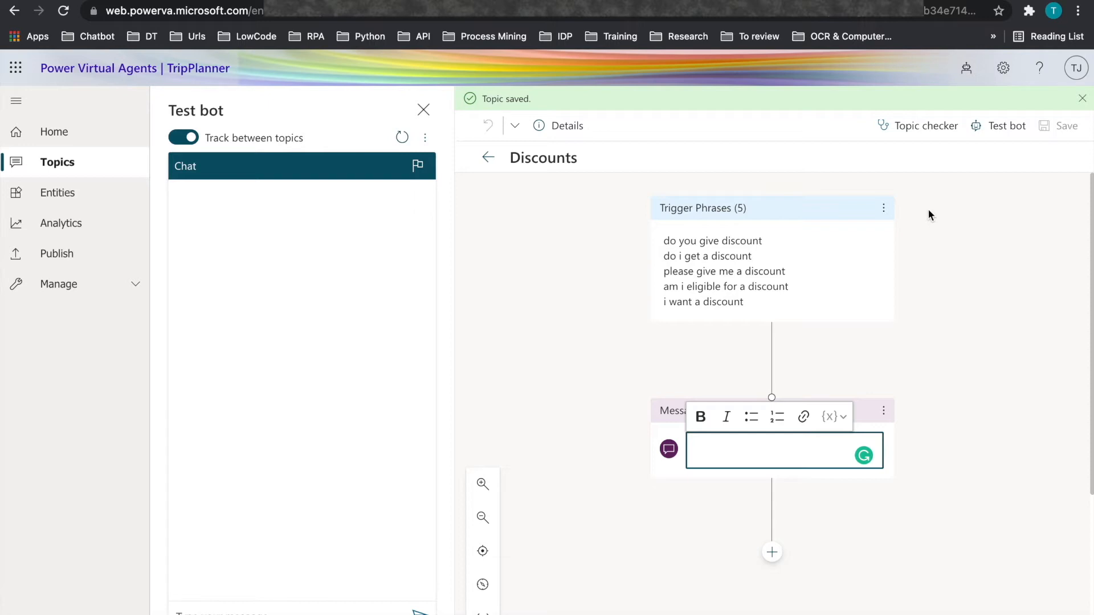
type("Congrat")
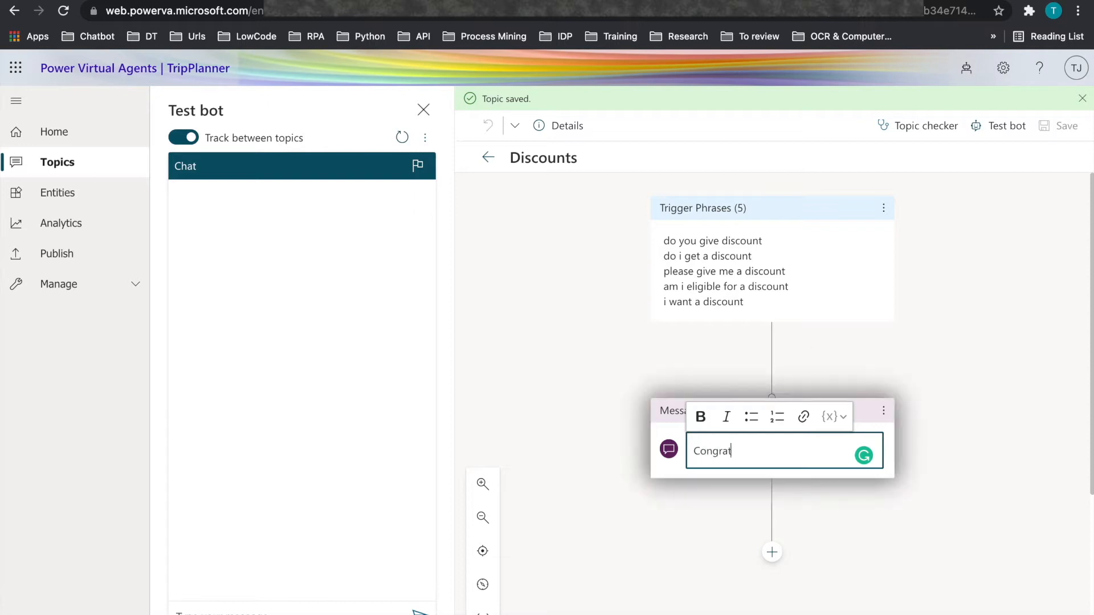
type("ulations, you have been awarded a 25% discount. Enjoy")
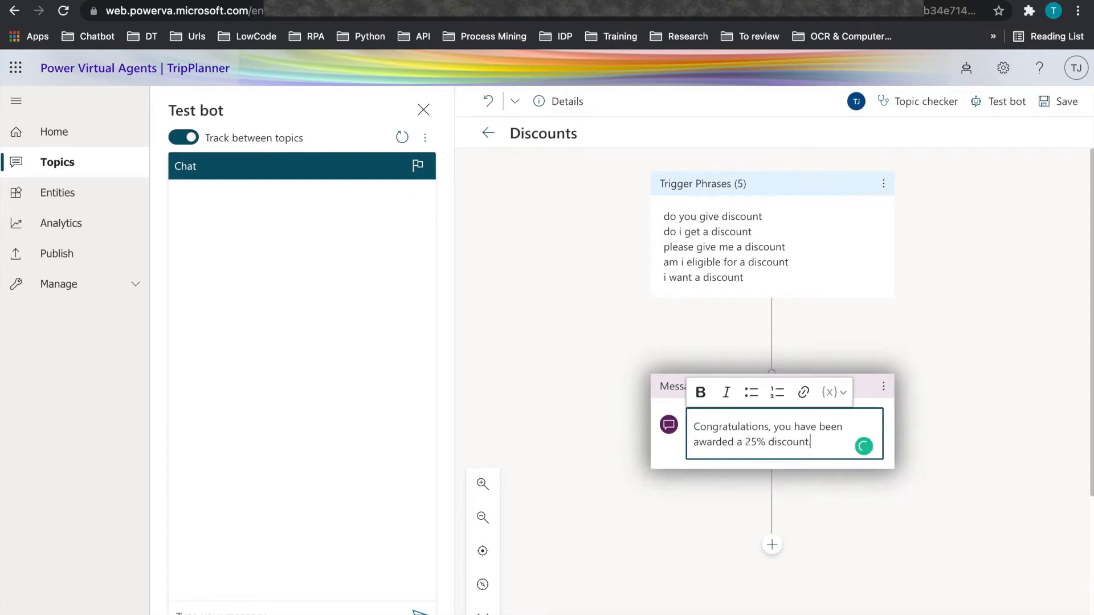
left_click(1063, 117)
Restart the test chat, greet the bot with "hi" and answer its name question with a first name
left_click(402, 138)
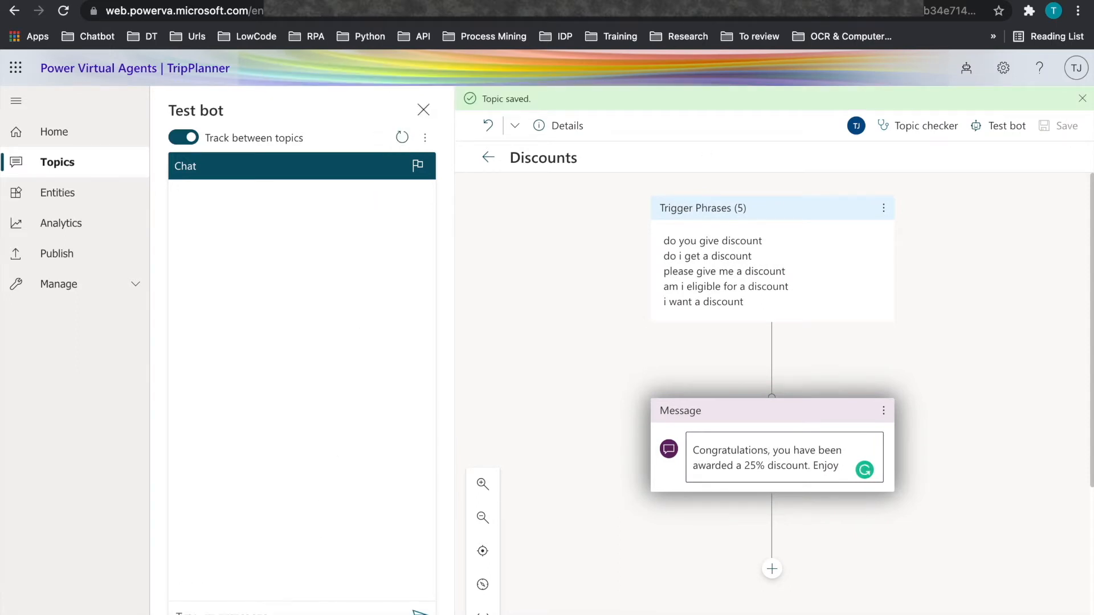
left_click(178, 613)
type("hi")
key("Return")
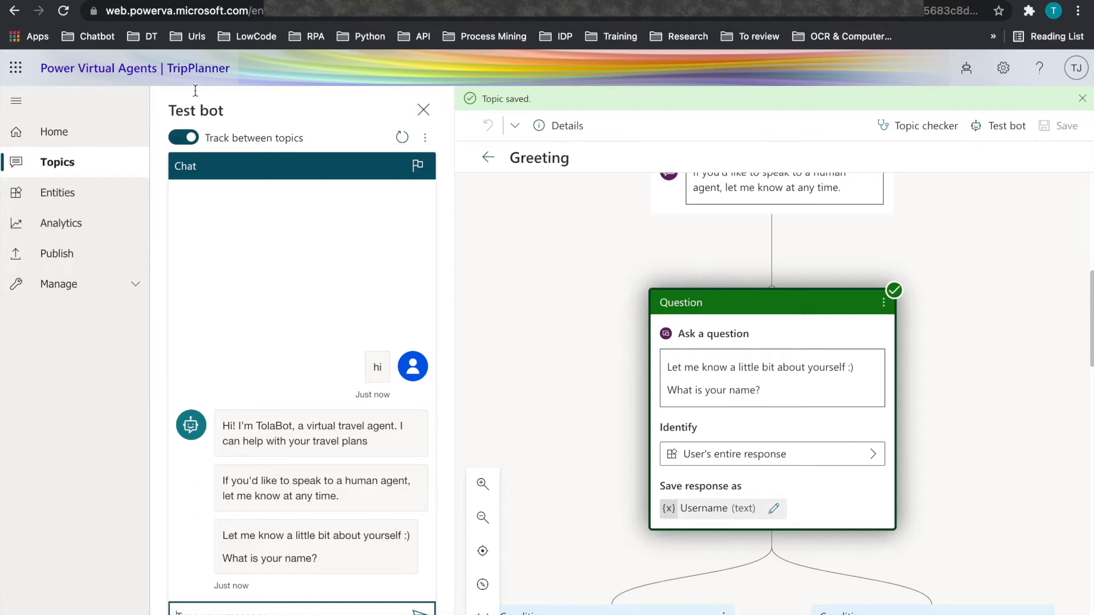
mouse_move(197, 145)
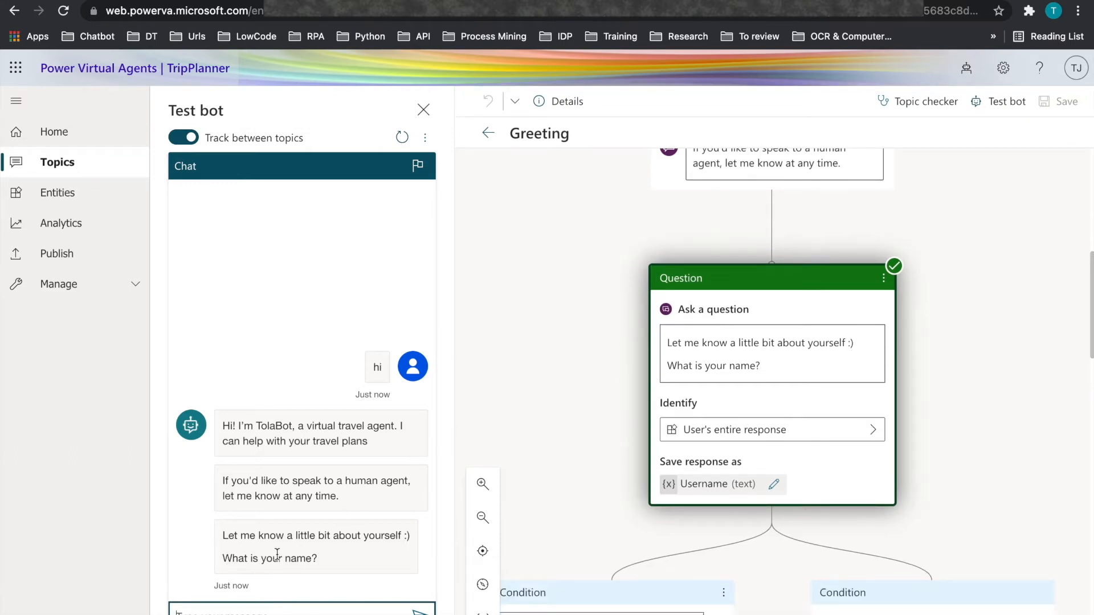
left_click(244, 611)
type("Natasha")
key("Return")
Choose Ask A Question and send "i'm a new customer and i was told my a friend that you give new customers a discount"
left_click(376, 576)
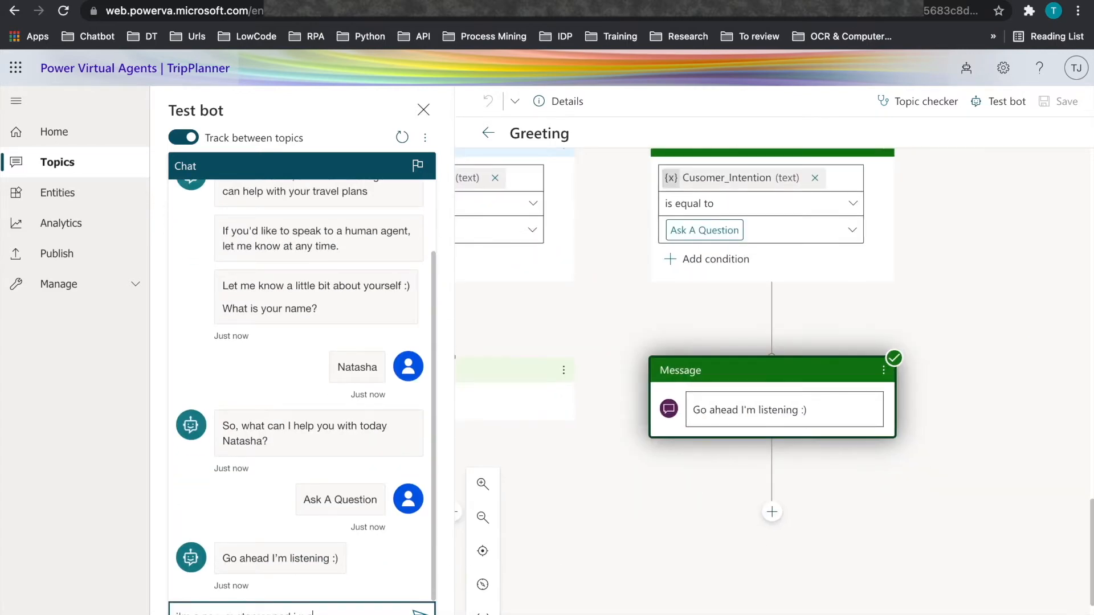
type("that you give very good")
key("Return")
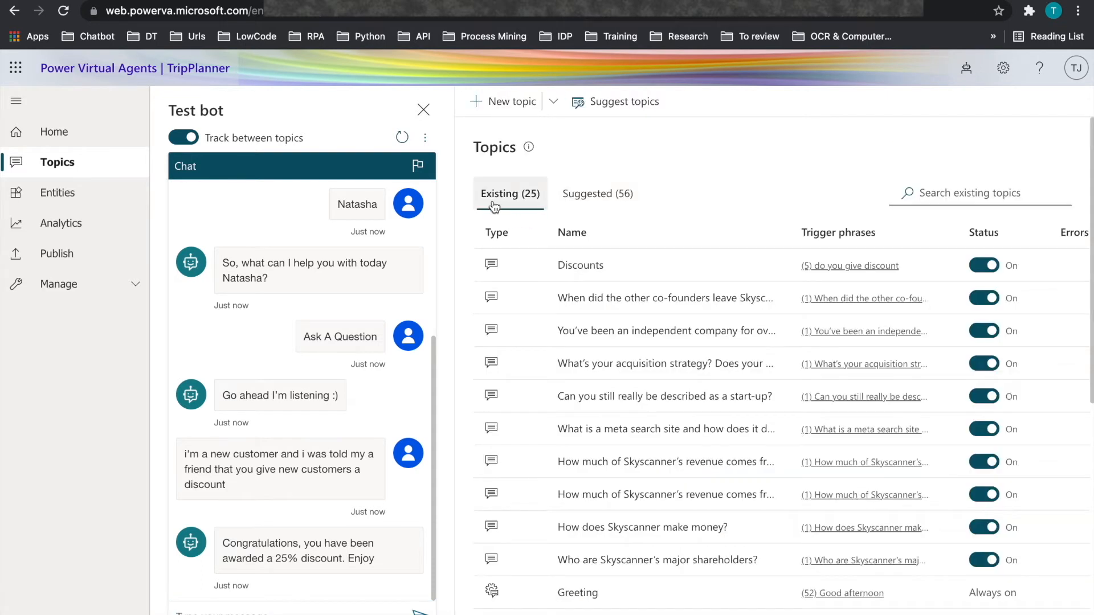
Add the suggested topic "How / Why was Skyscanner formed?" to the existing topics and view the existing topics list
left_click(563, 193)
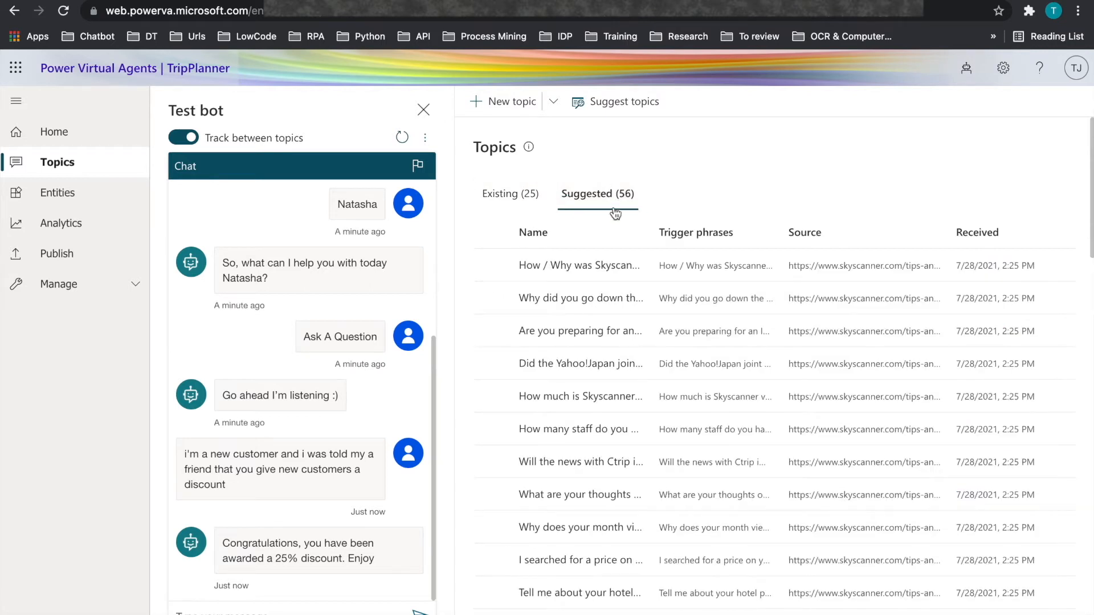
mouse_move(586, 279)
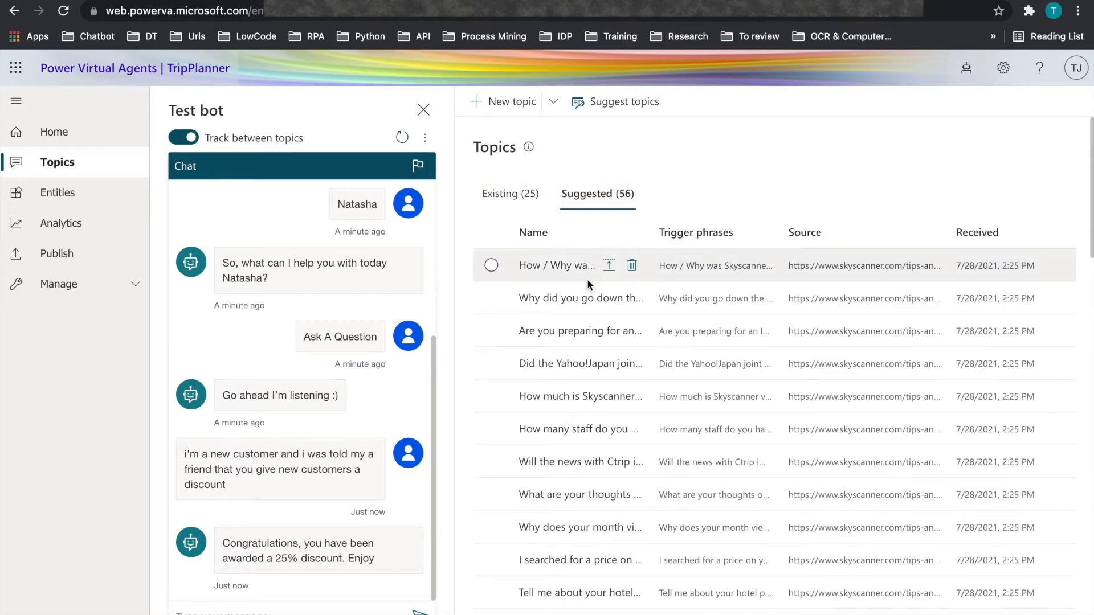
left_click(609, 266)
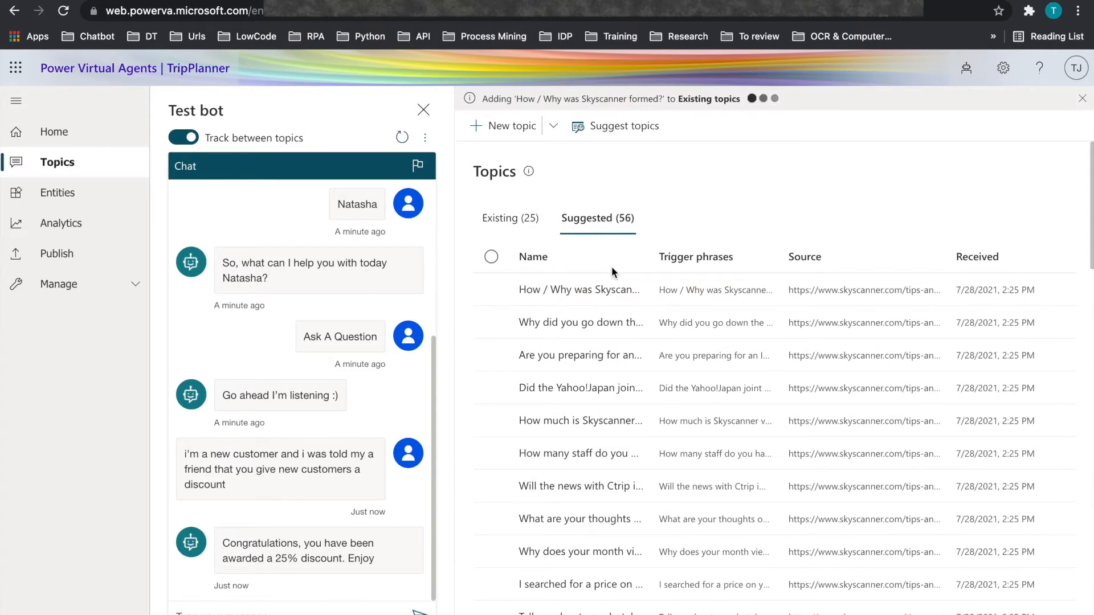
left_click(523, 218)
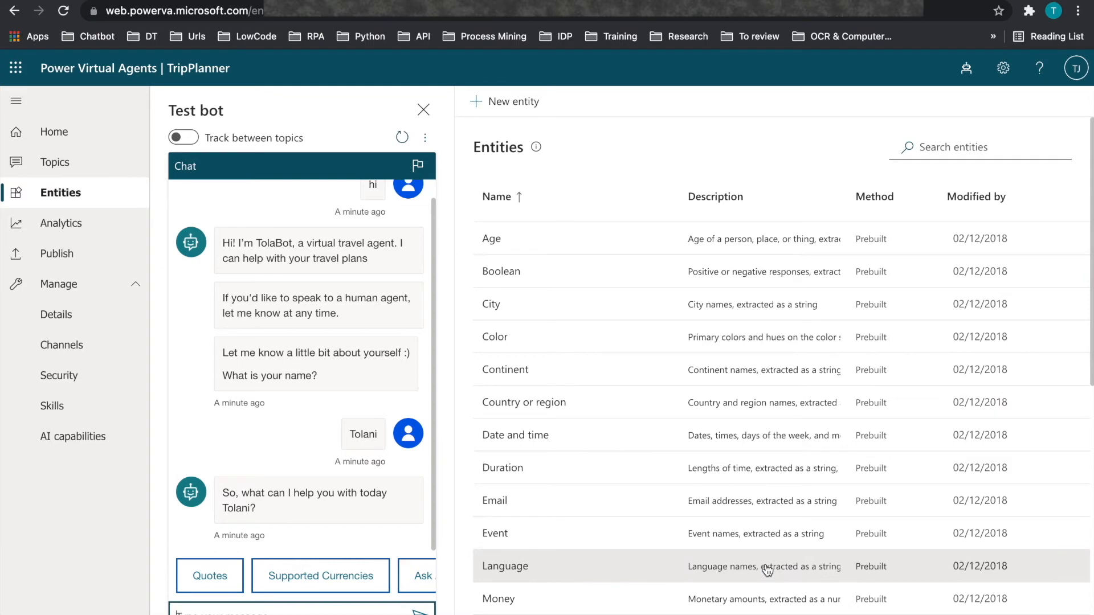
Look through the prebuilt entities and create a new entity named "FlightType" with the description "Types of flights"
scroll(763, 564, "down", 8)
scroll(768, 570, "up", 5)
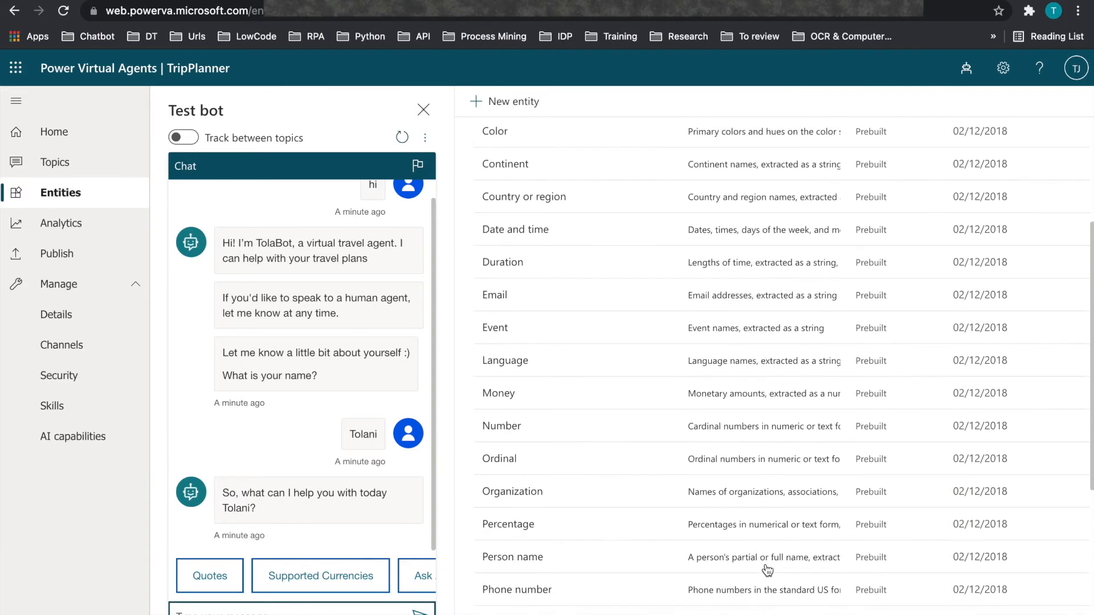
scroll(767, 570, "down", 4)
scroll(767, 570, "up", 6)
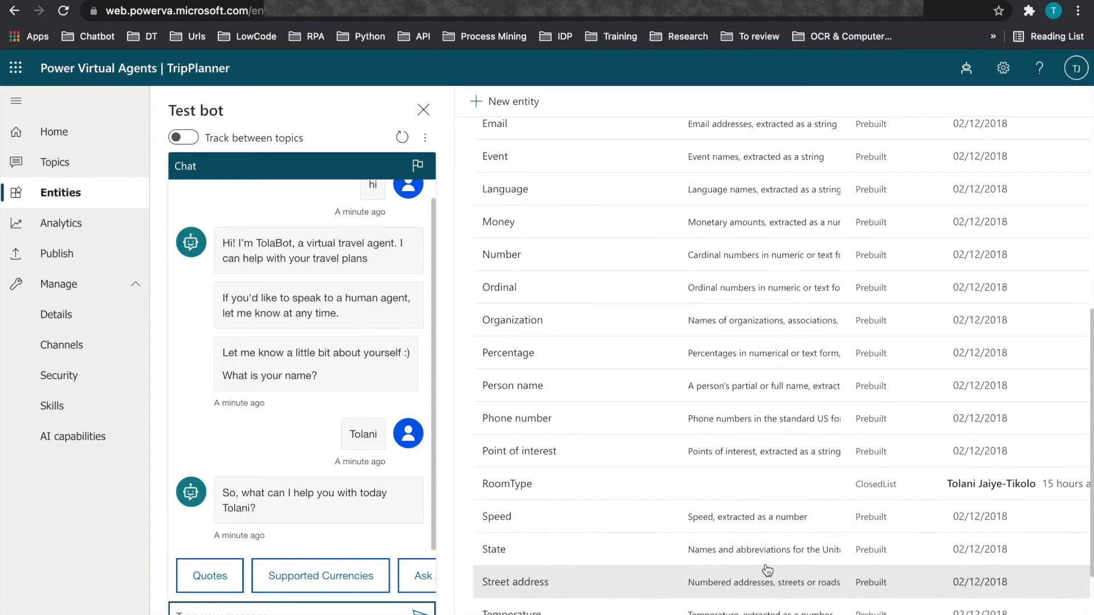
left_click(533, 107)
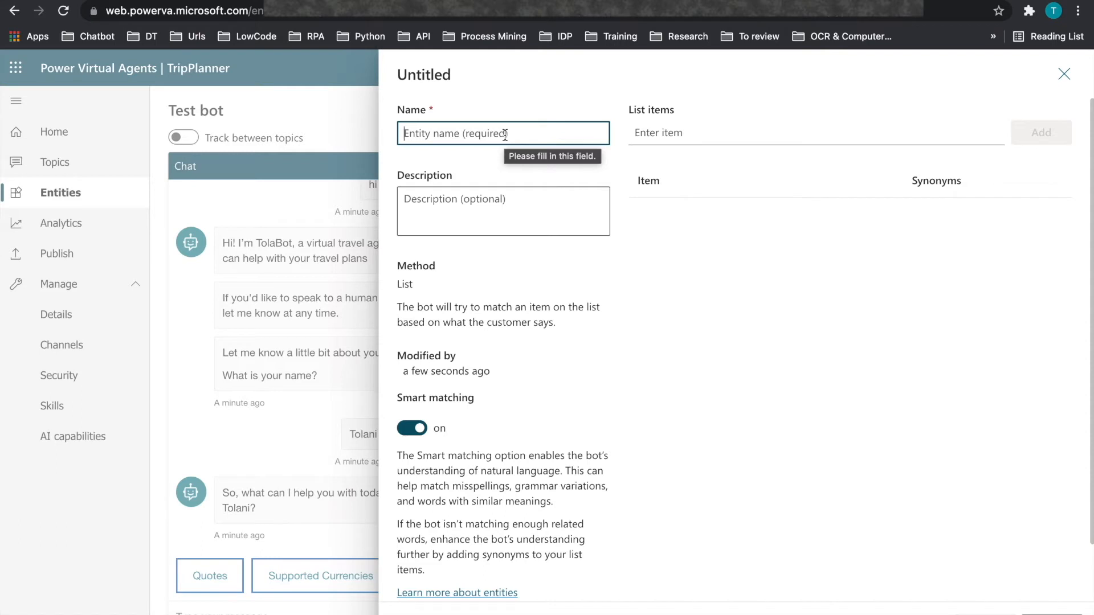
type("FlightType")
left_click(498, 210)
type("Types of flights")
Add the list items "Direct", "one-stop", "non-stop" and "return" to the FlightType entity
left_click(666, 130)
type("Direct")
key("Return")
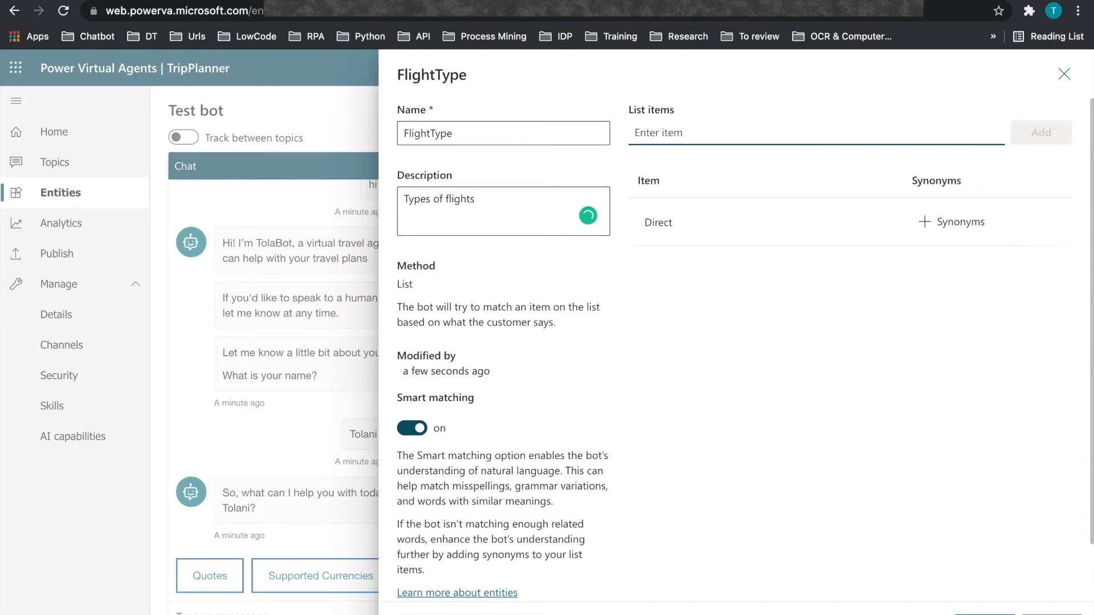
type("one-stop")
key("Return")
type("non-stop")
key("Return")
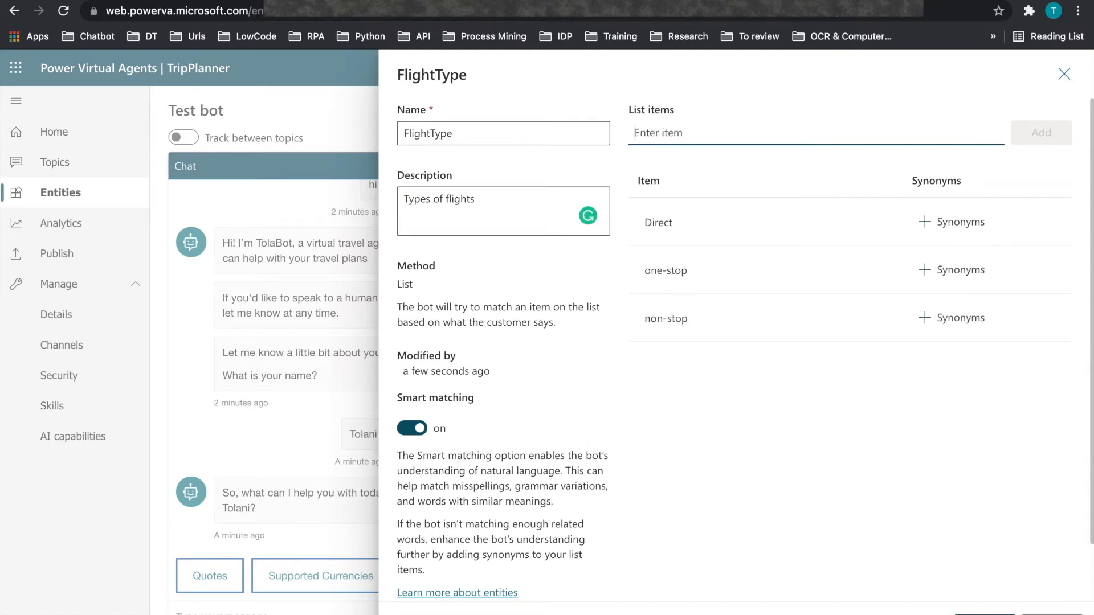
type("return")
key("Return")
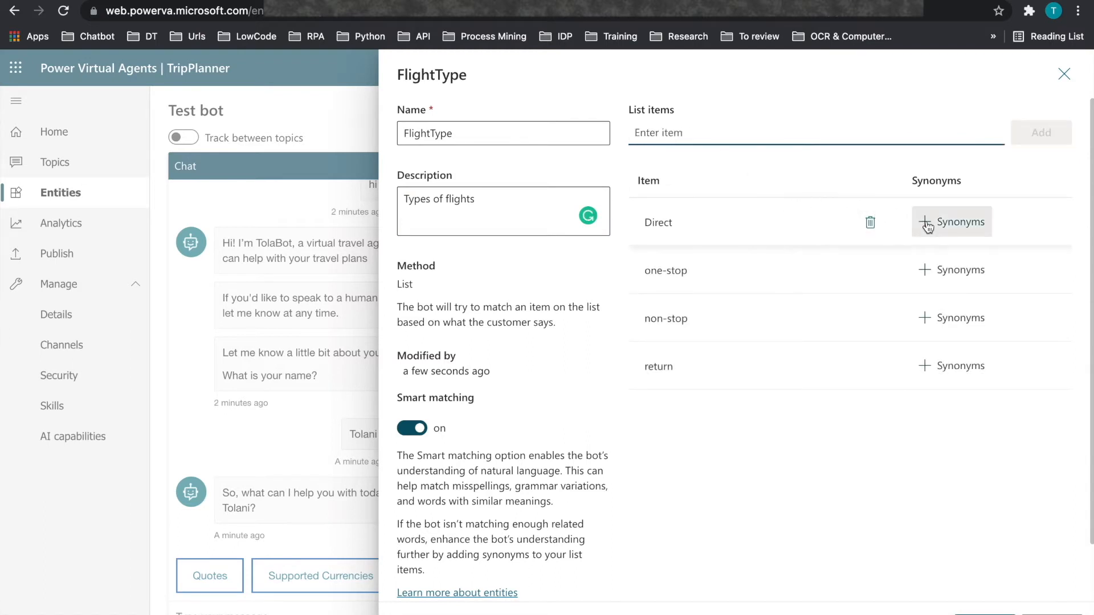
Add "1-stop" as a synonym for the one-stop item and save the FlightType entity
left_click(941, 272)
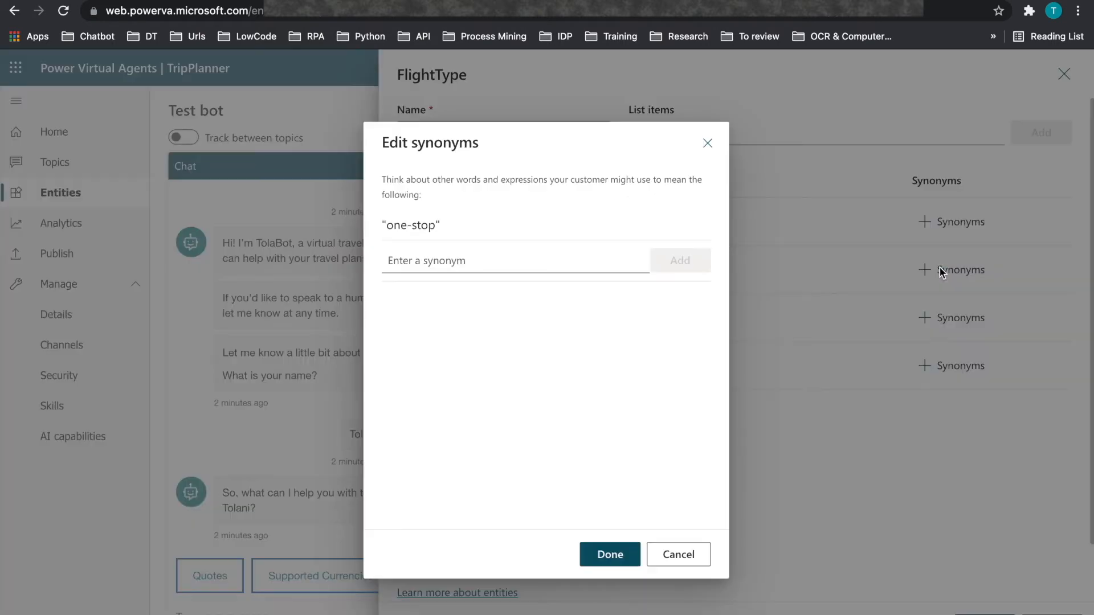
left_click(532, 259)
type("1-stop")
key("Return")
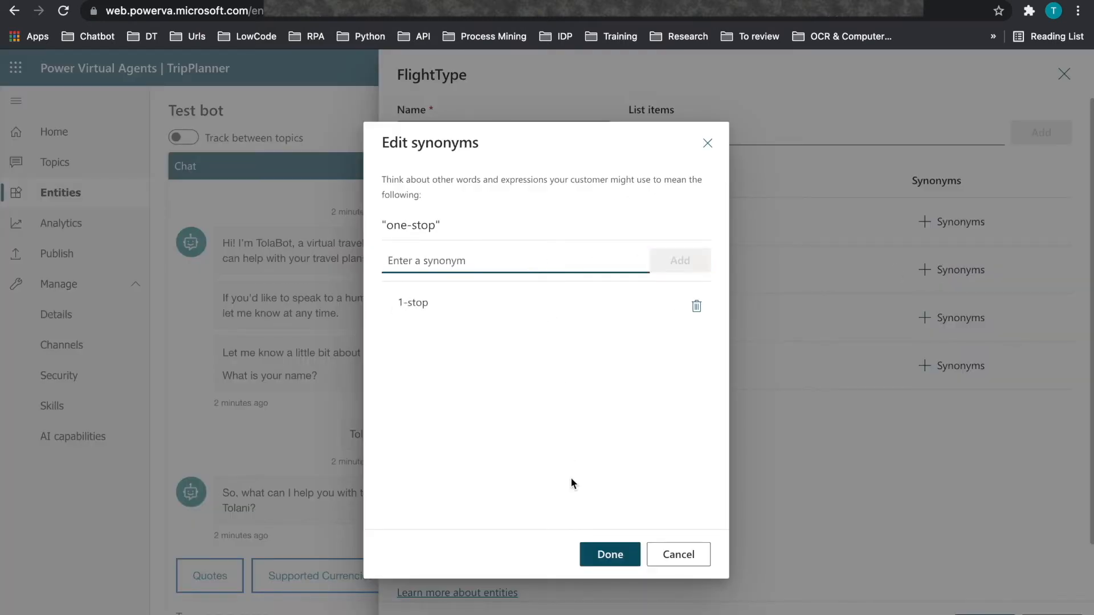
left_click(600, 555)
left_click(1053, 614)
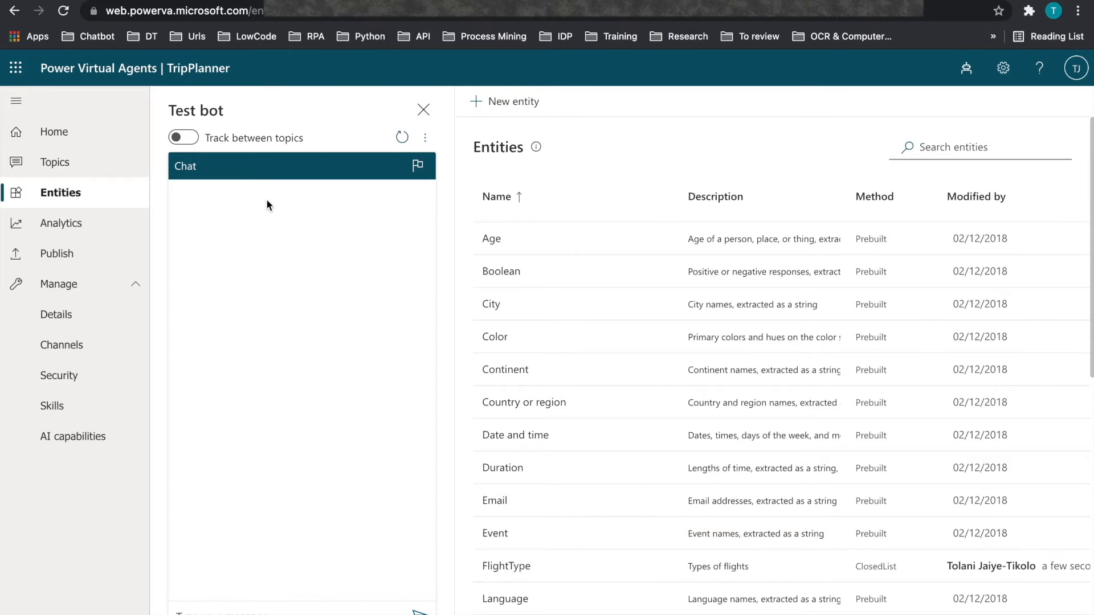
Start a test conversation with "hi" and give the bot a first name
left_click(178, 612)
type("hi")
key("Return")
type("Tolani")
key("Return")
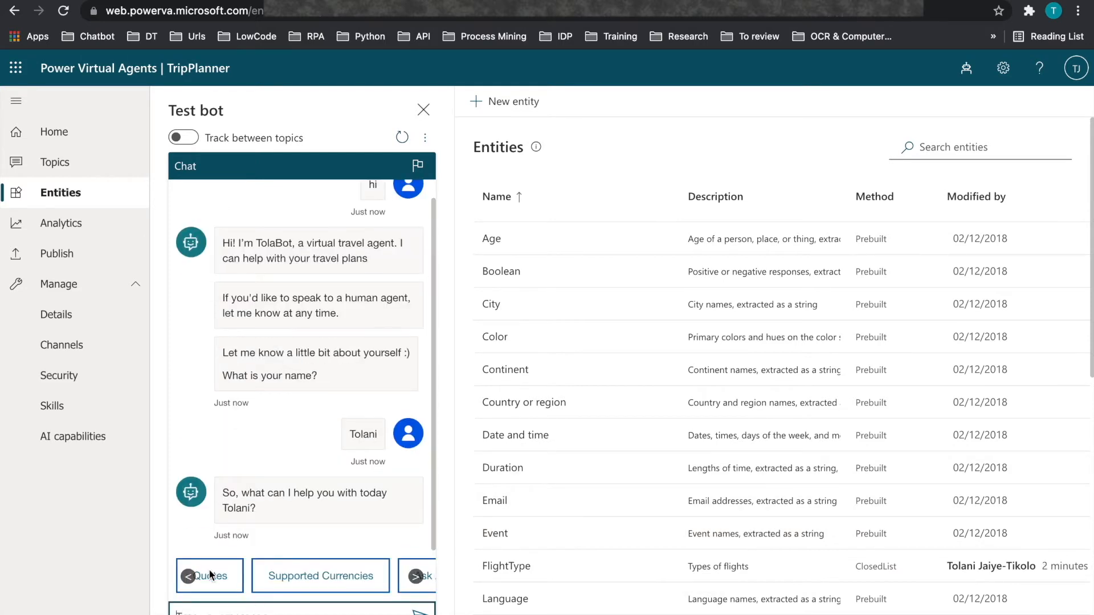
Choose Quotes in the test chat and give "Stockholm" as the departure place
left_click(213, 577)
left_click(220, 612)
type("Stockholm")
key("Return")
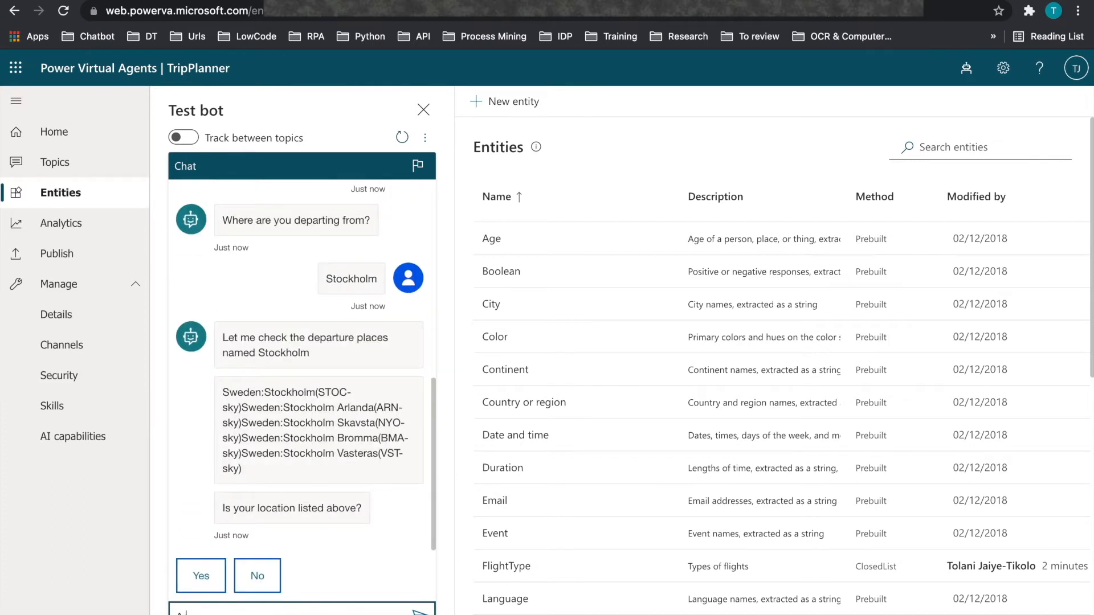
Confirm the location is listed, enter "Arlanda", and give the departure date as "december 21st", choosing 21/12/2021
left_click(210, 588)
left_click(224, 611)
type("Arlanda")
key("Return")
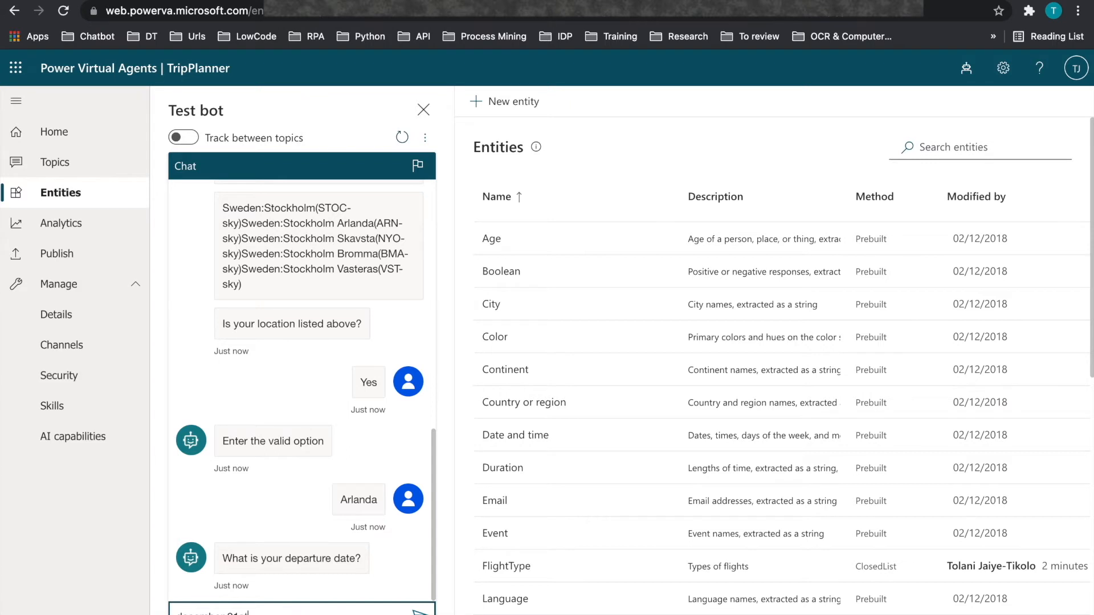
key("Return")
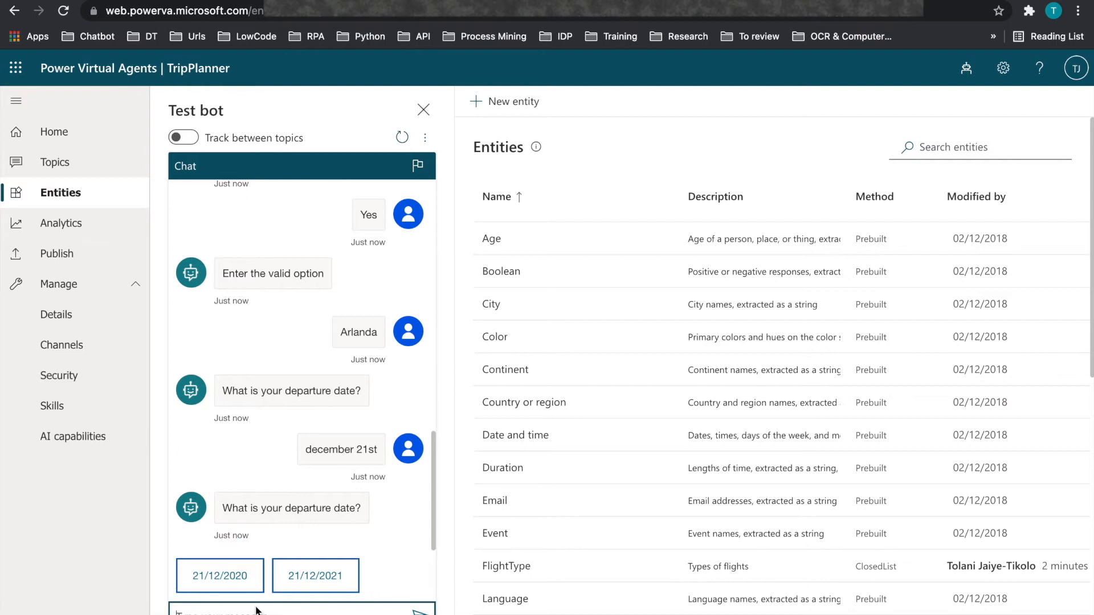
left_click(319, 570)
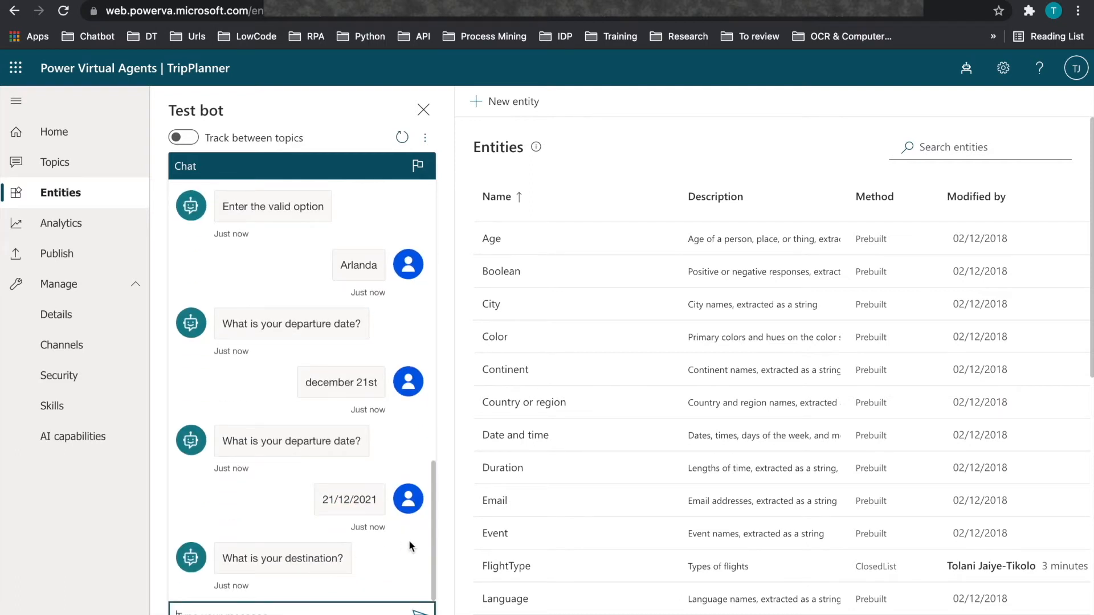
Examine the usage examples of the prebuilt Date and time entity and close its details
left_click(518, 439)
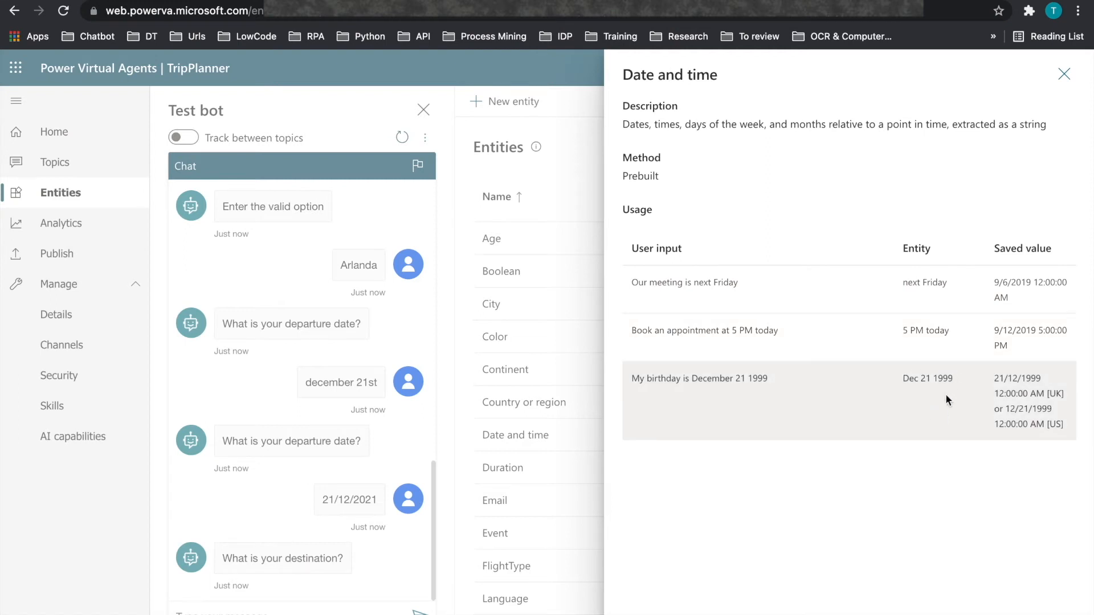
left_click(1064, 74)
Review the bot's analytics, covering the summary, customer satisfaction, sessions and billing
left_click(67, 223)
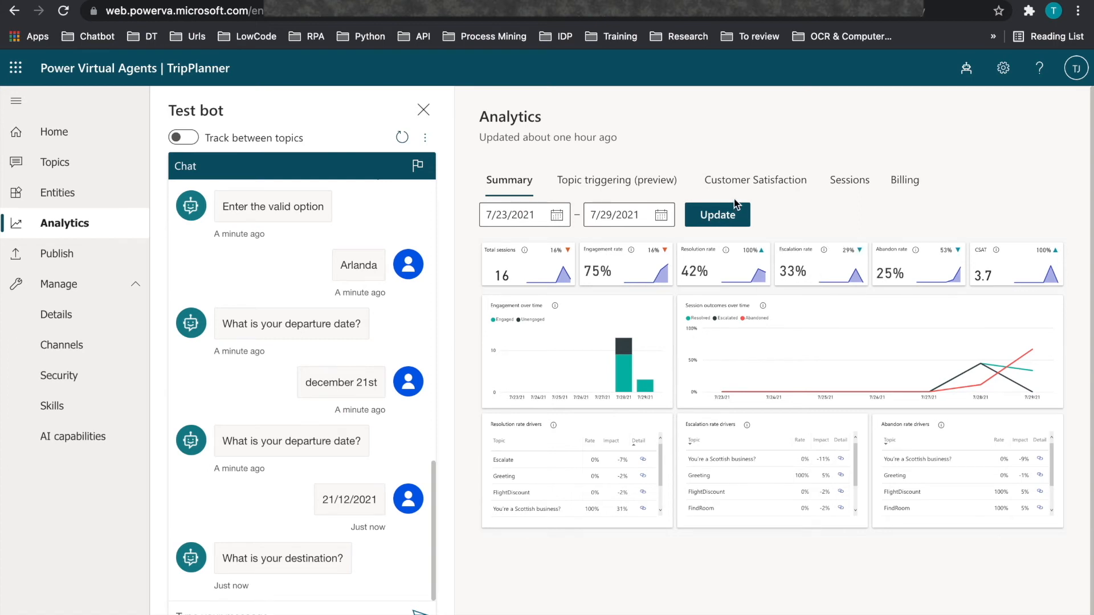
left_click(788, 181)
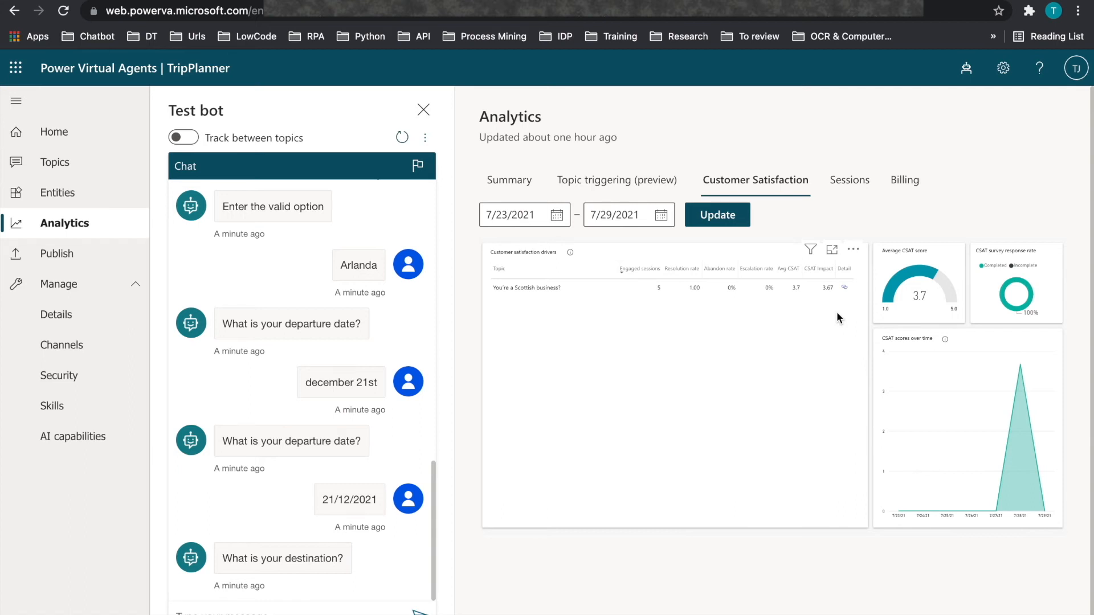
left_click(844, 181)
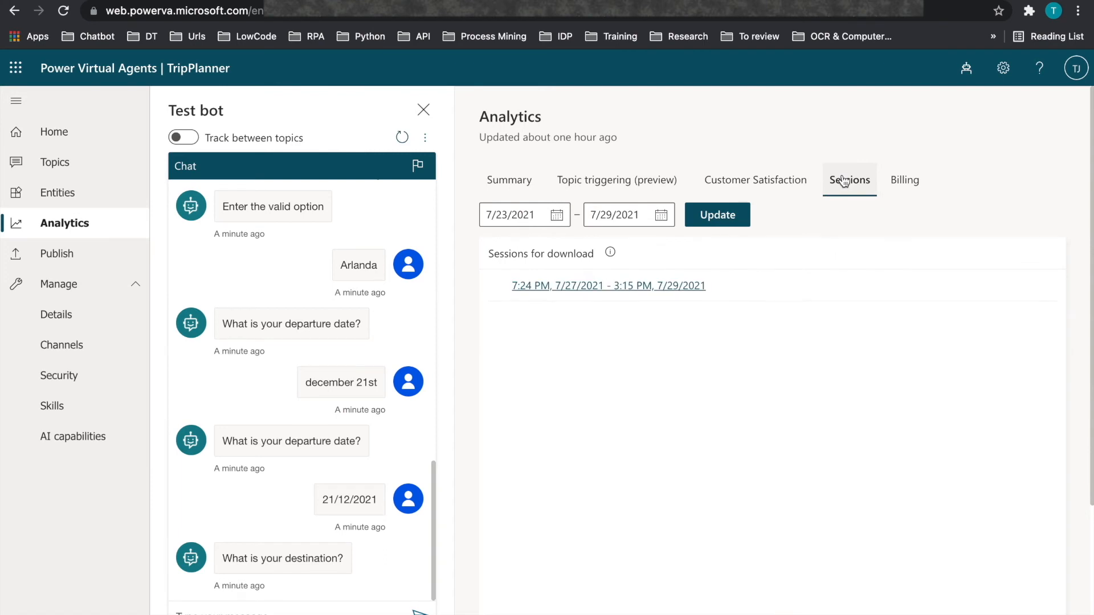
left_click(910, 178)
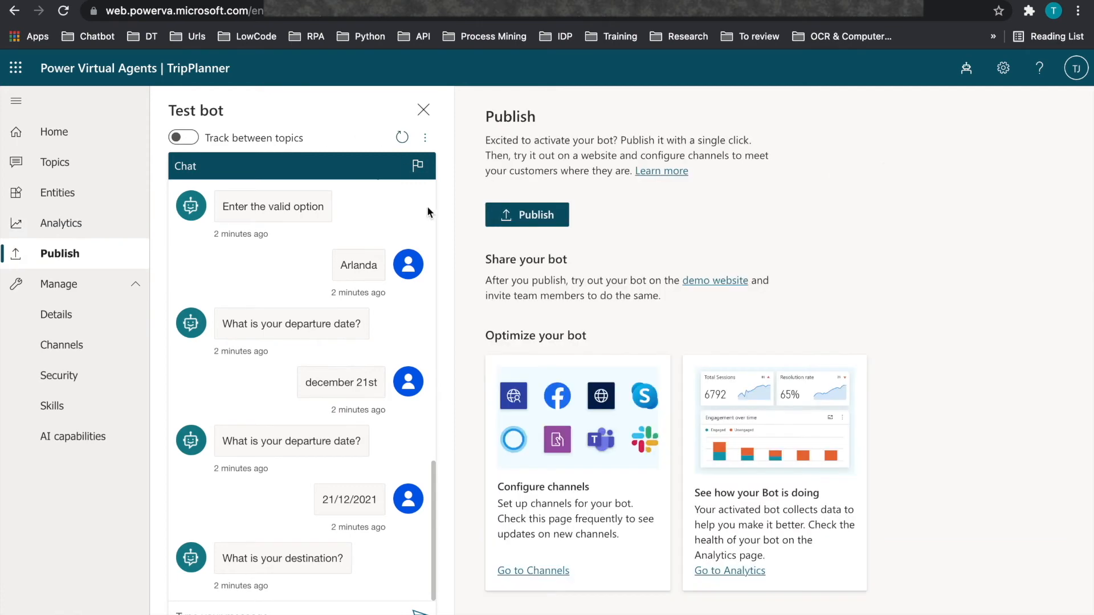
Publish the latest content of the TripPlanner bot and confirm the publication
left_click(546, 218)
left_click(552, 374)
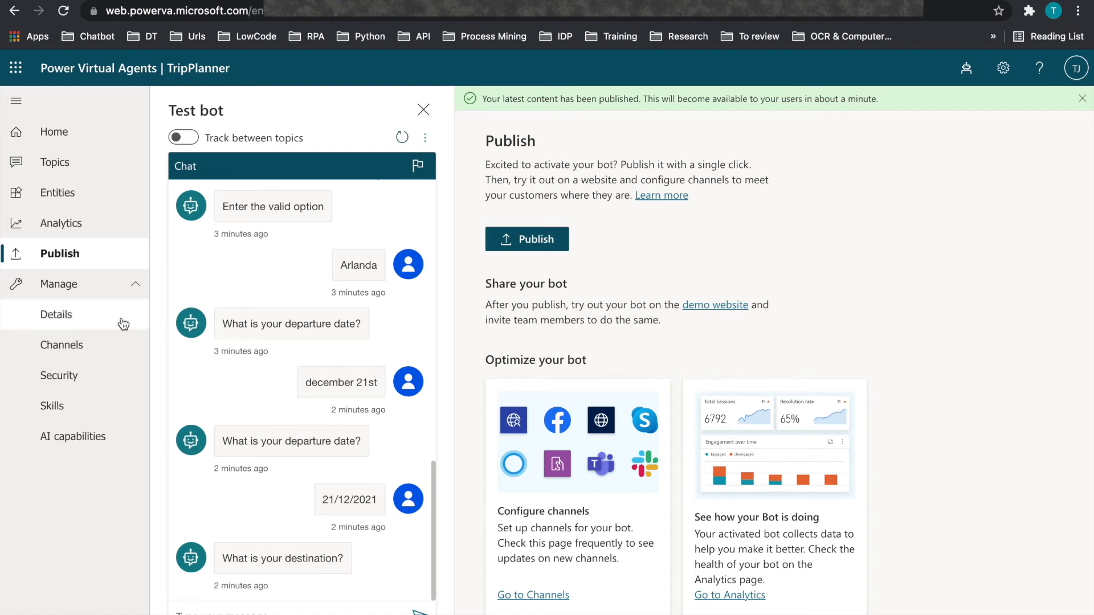
Review the bot's name and icon details, and examine the channels available for deploying it
left_click(59, 317)
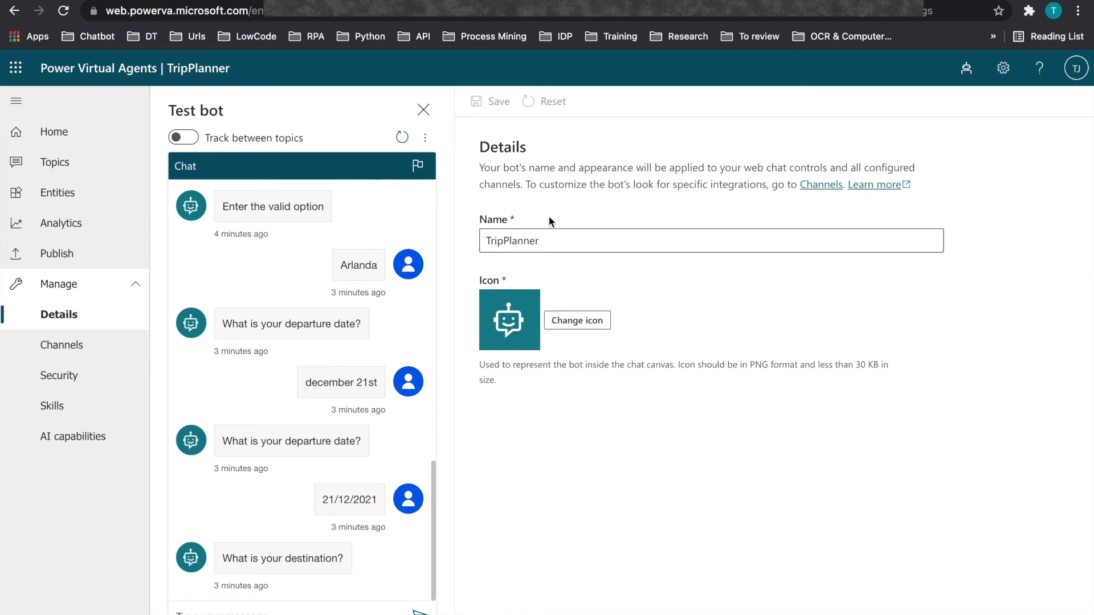
left_click(557, 235)
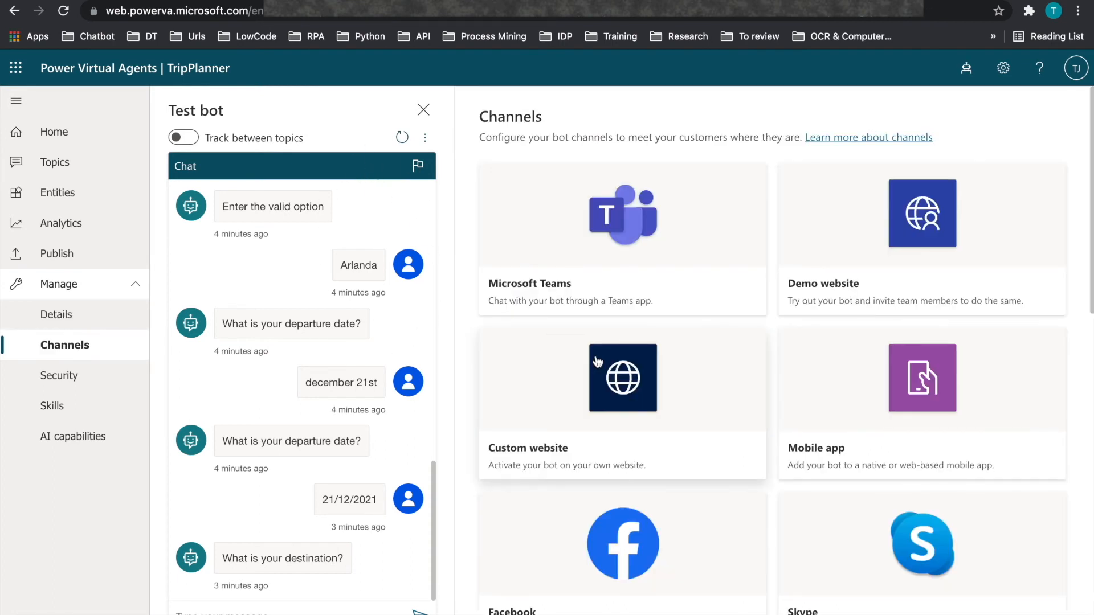
scroll(597, 361, "down", 5)
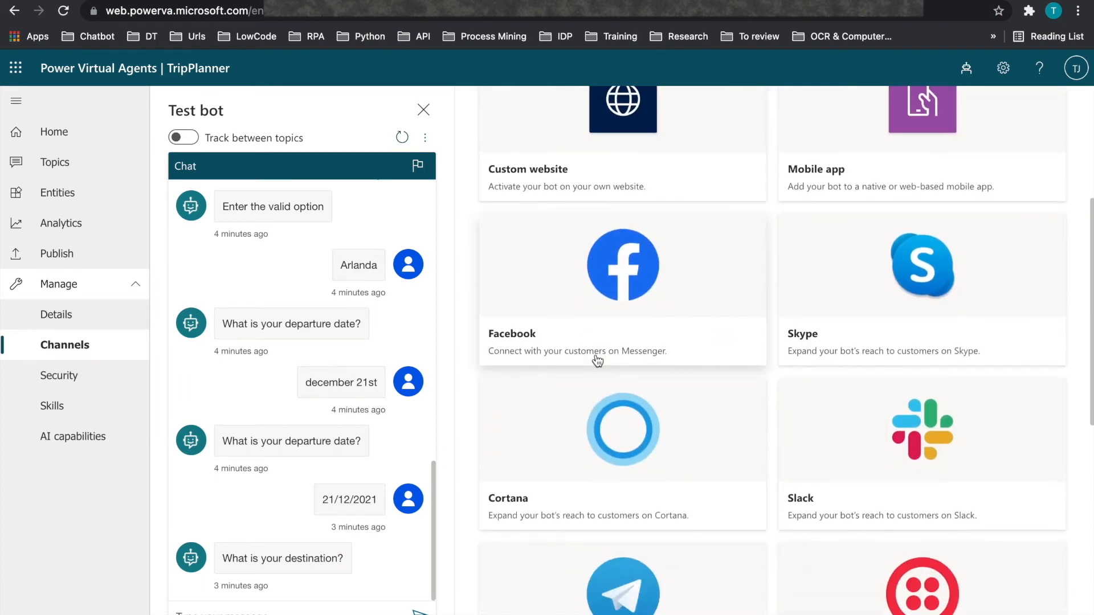
scroll(597, 361, "up", 5)
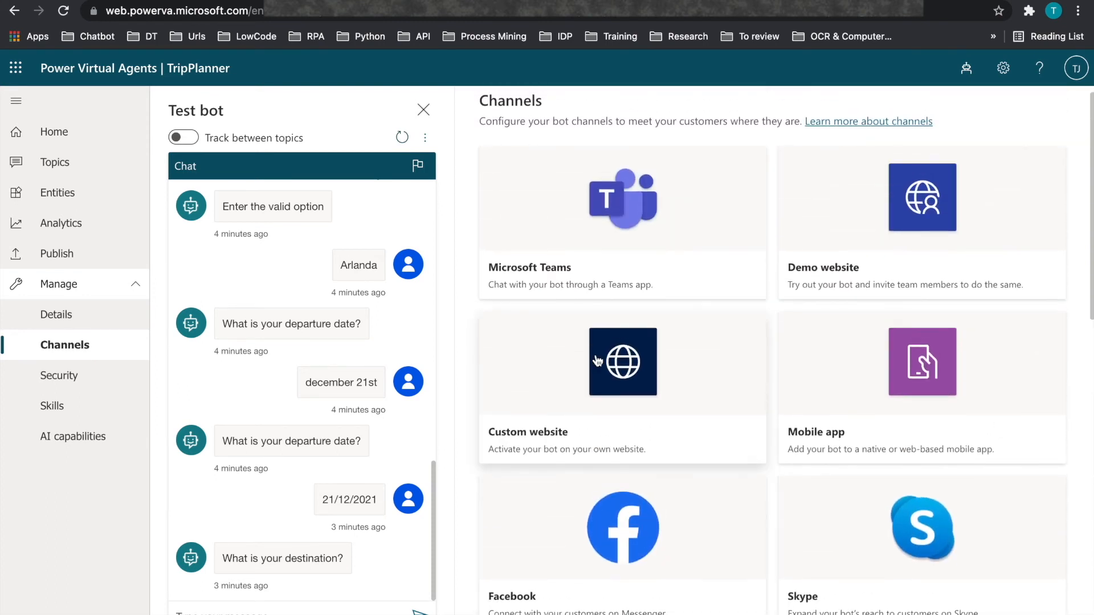
scroll(596, 361, "down", 2)
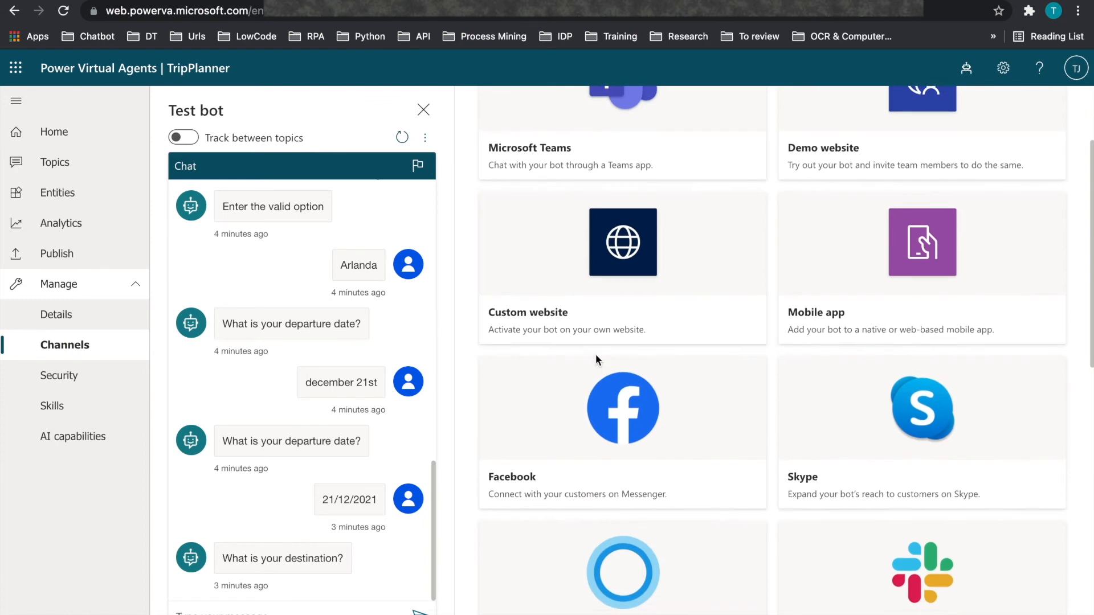
scroll(596, 359, "up", 3)
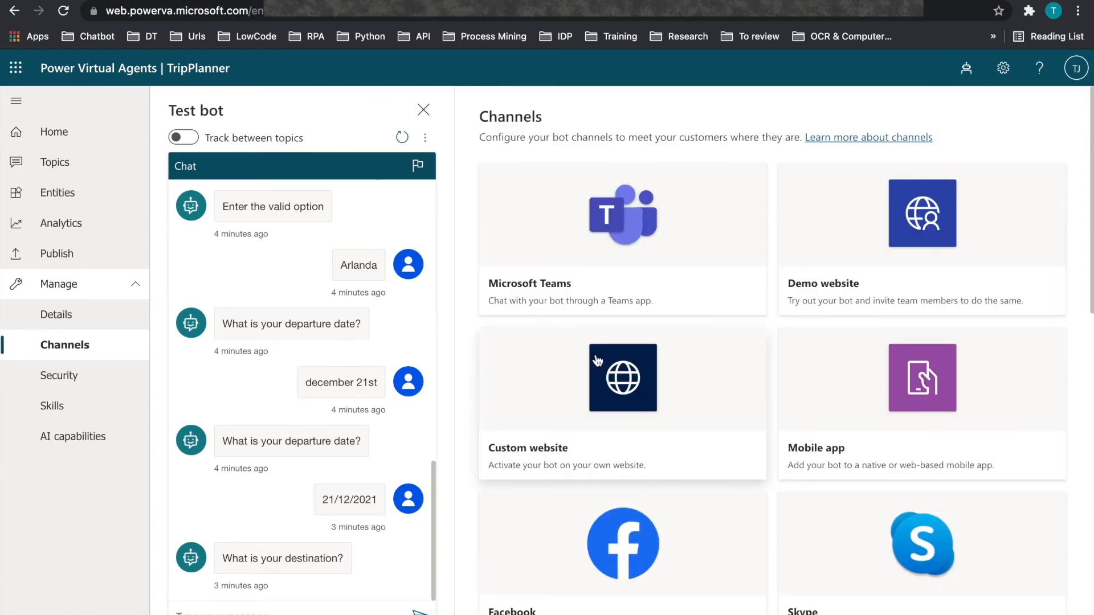
scroll(597, 360, "down", 11)
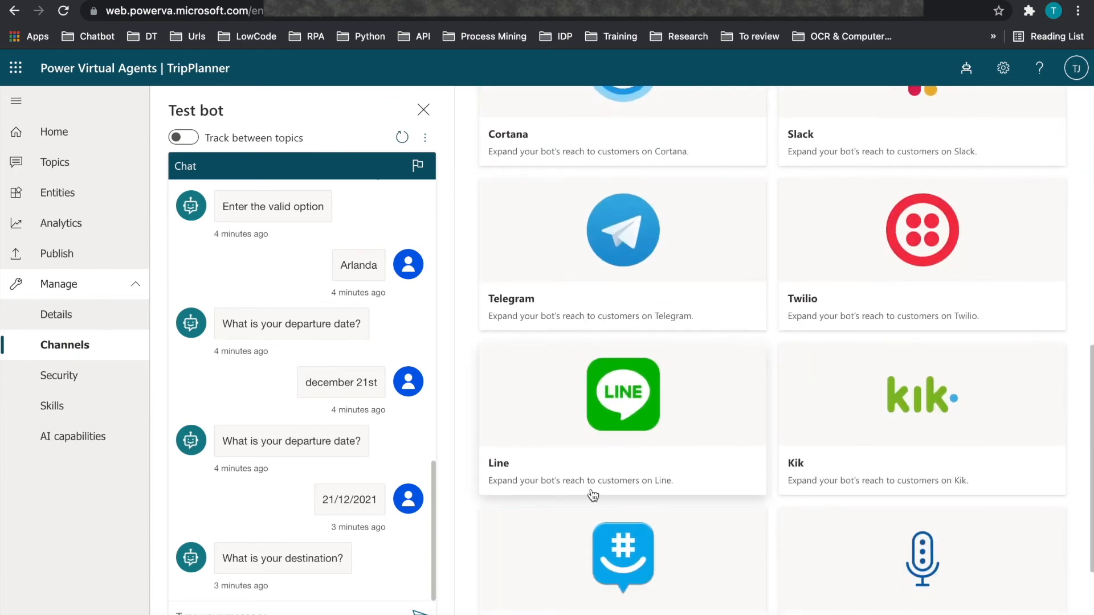
scroll(593, 495, "down", 3)
scroll(590, 490, "up", 10)
scroll(592, 493, "up", 5)
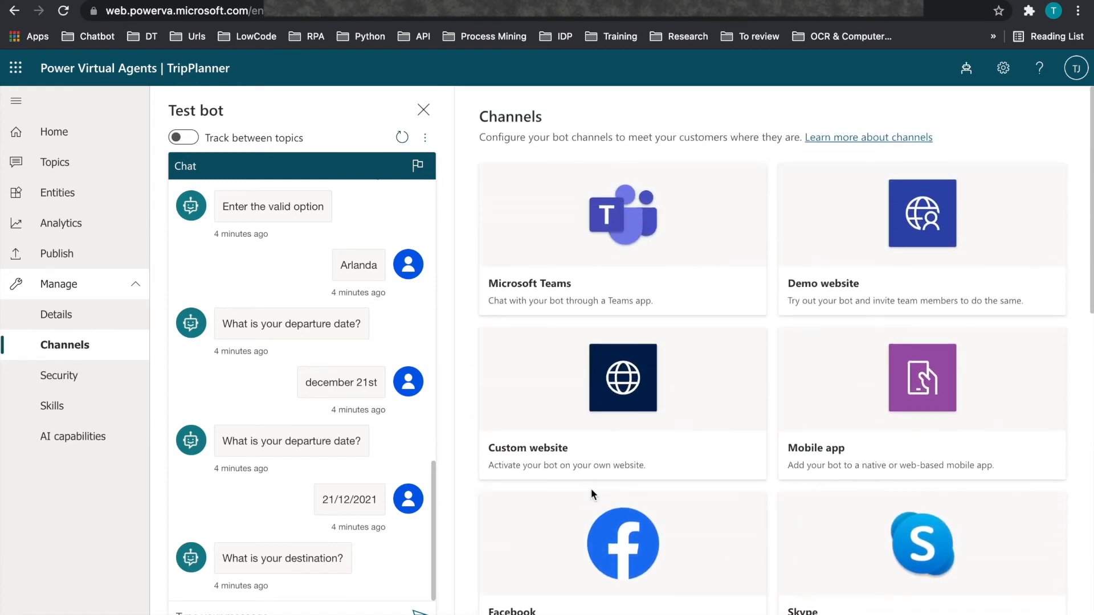
scroll(590, 488, "down", 3)
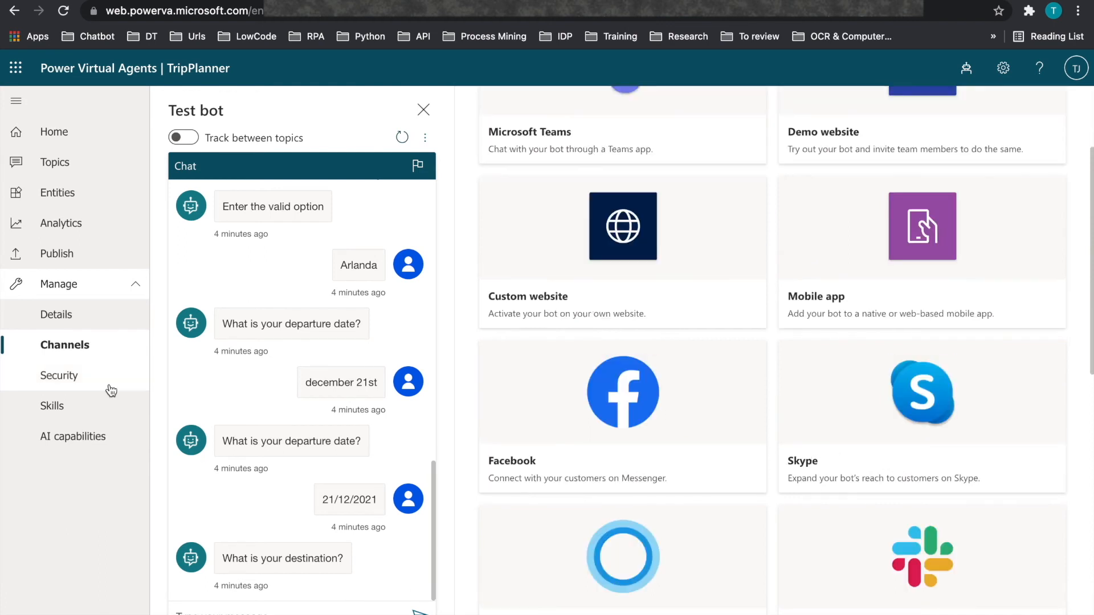
Review the bot's security options for authentication, sharing, access and web channel security without changing them
left_click(108, 389)
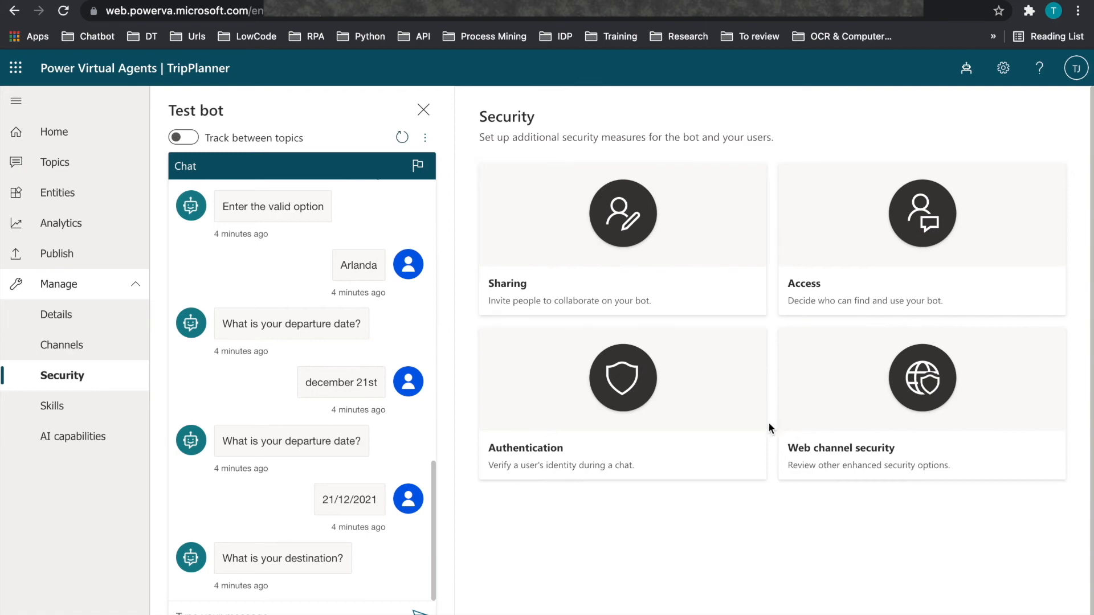
left_click(730, 439)
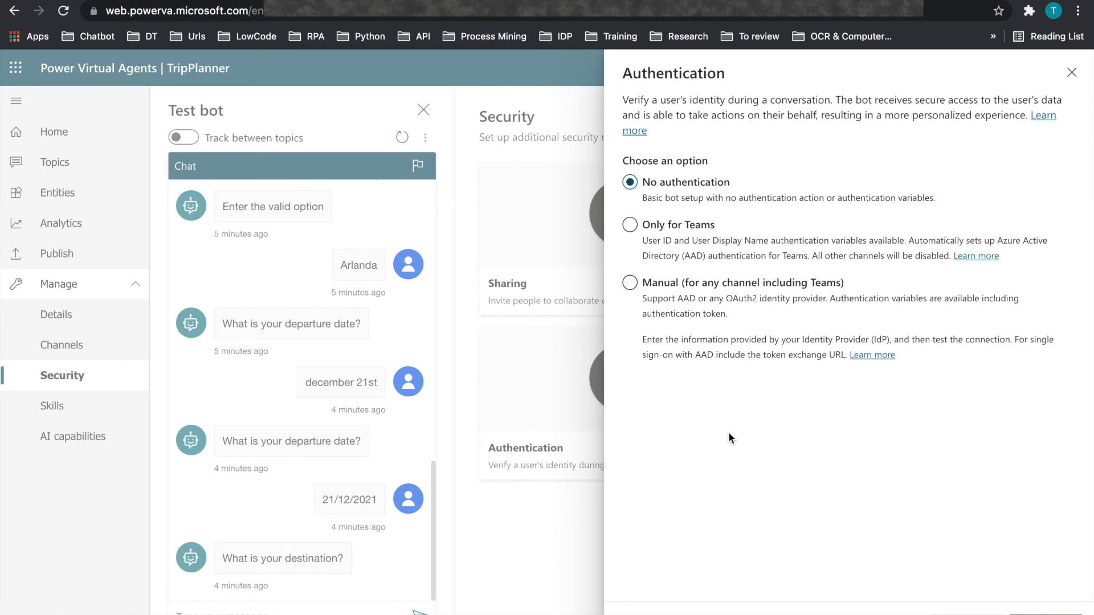
key("Escape")
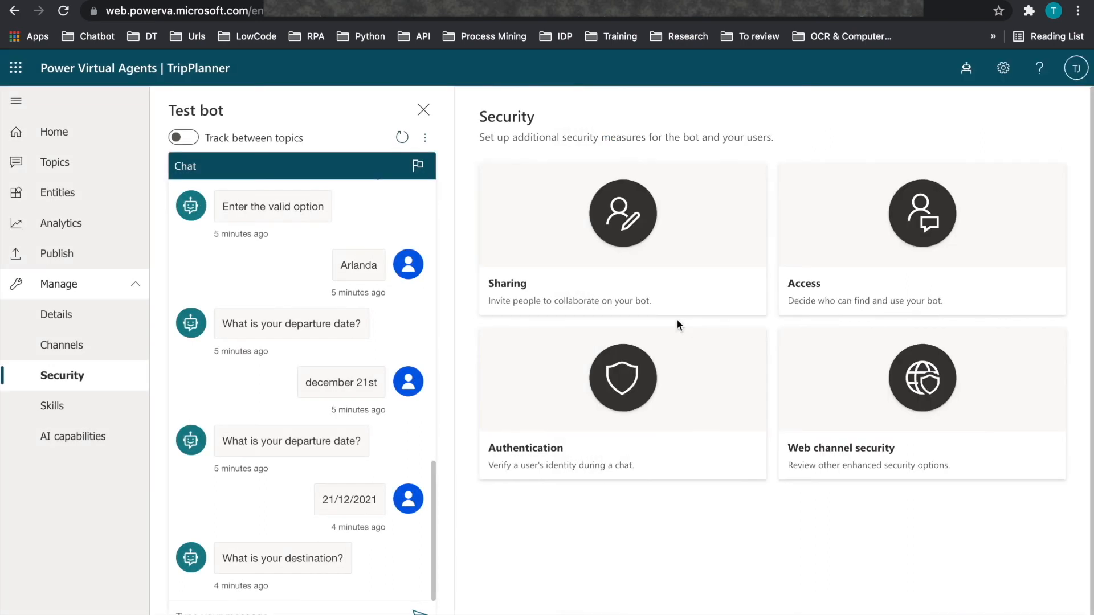
left_click(666, 288)
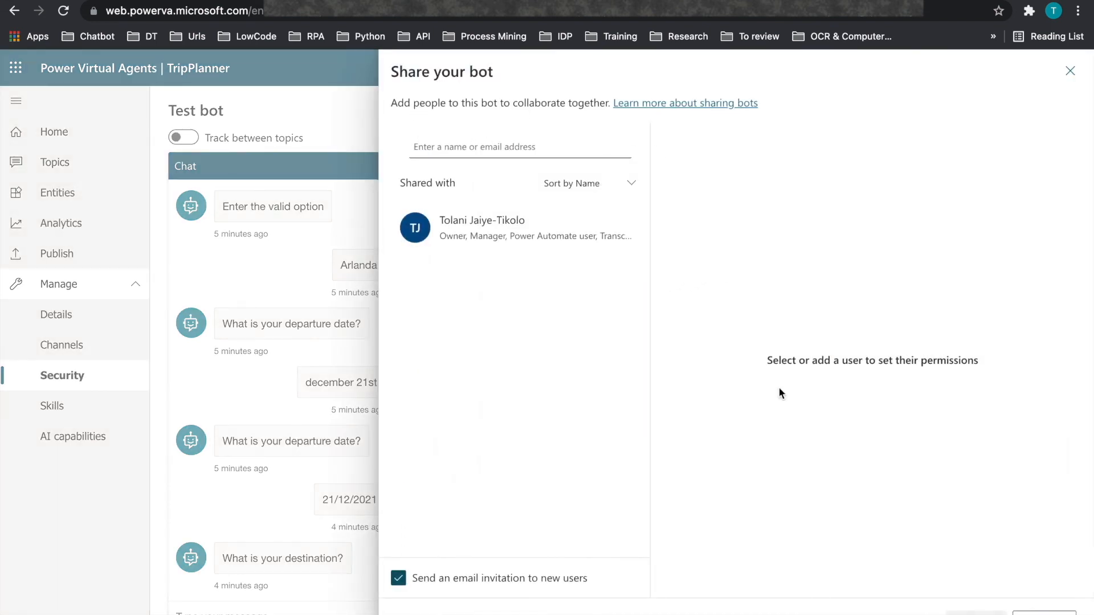
left_click(1043, 613)
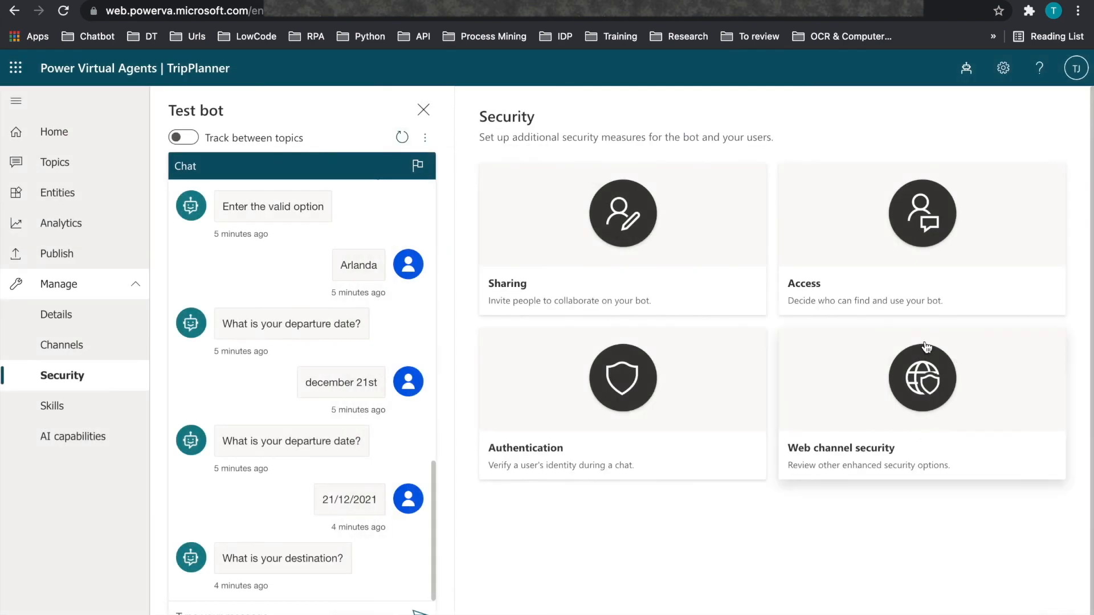
left_click(910, 302)
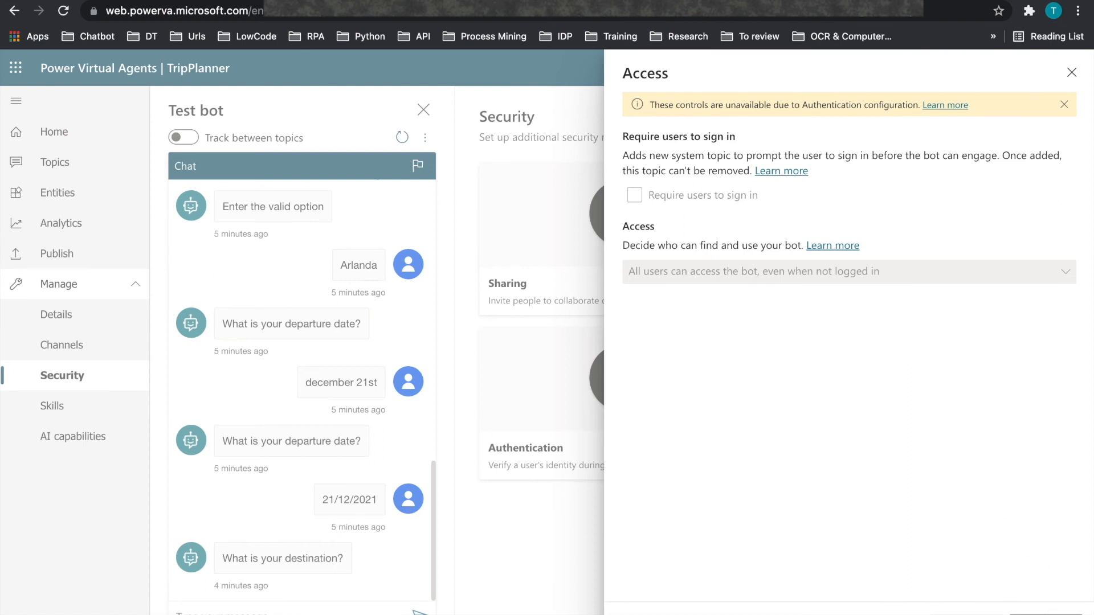
key("Escape")
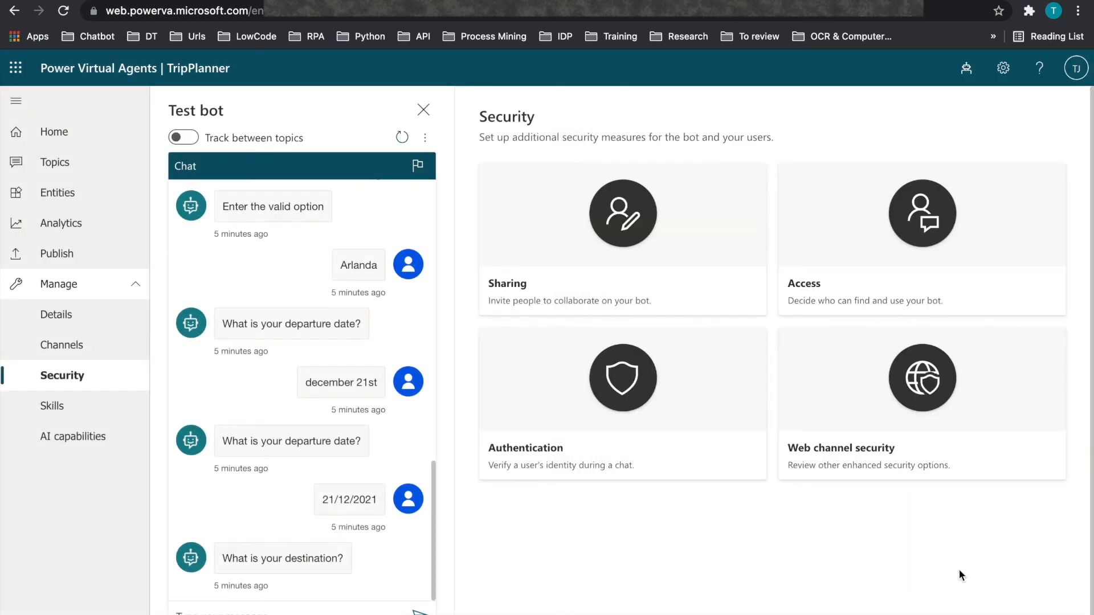
left_click(898, 450)
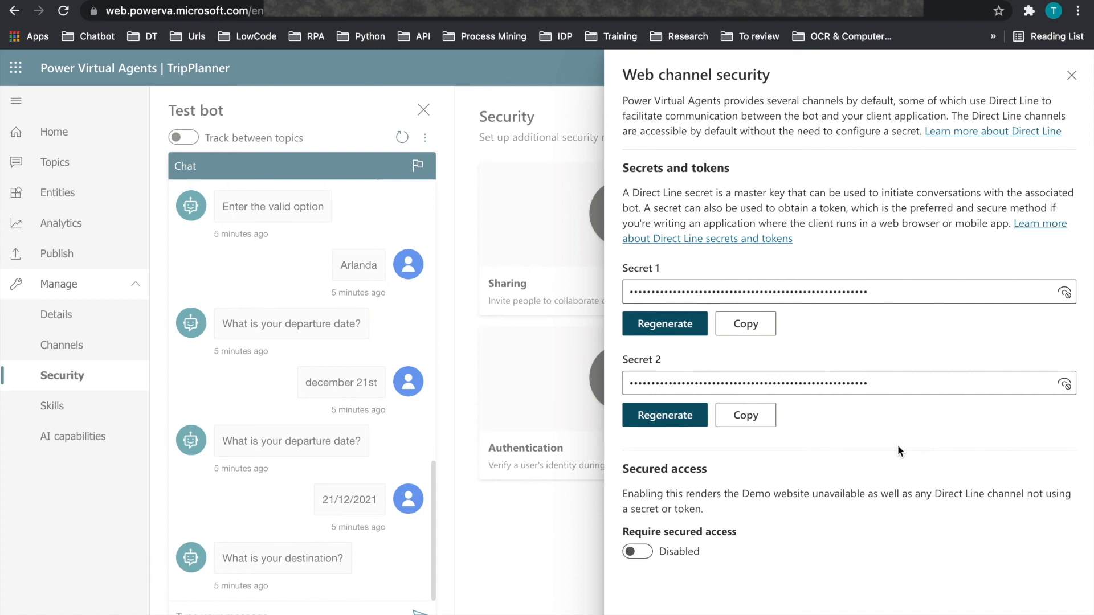
View the bot's Skills and AI capabilities management pages
left_click(80, 405)
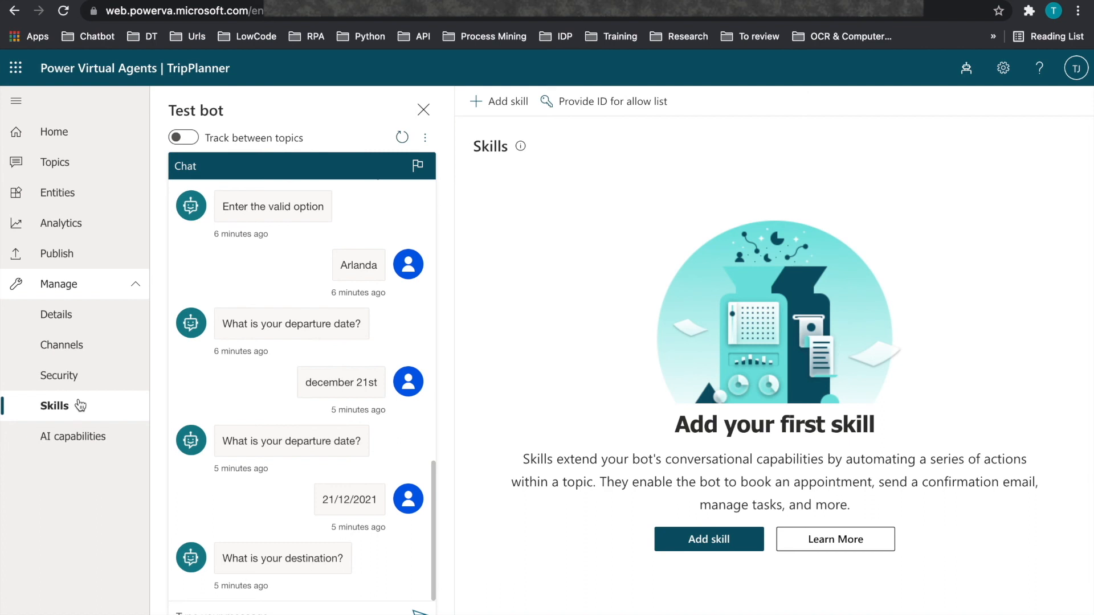
left_click(75, 440)
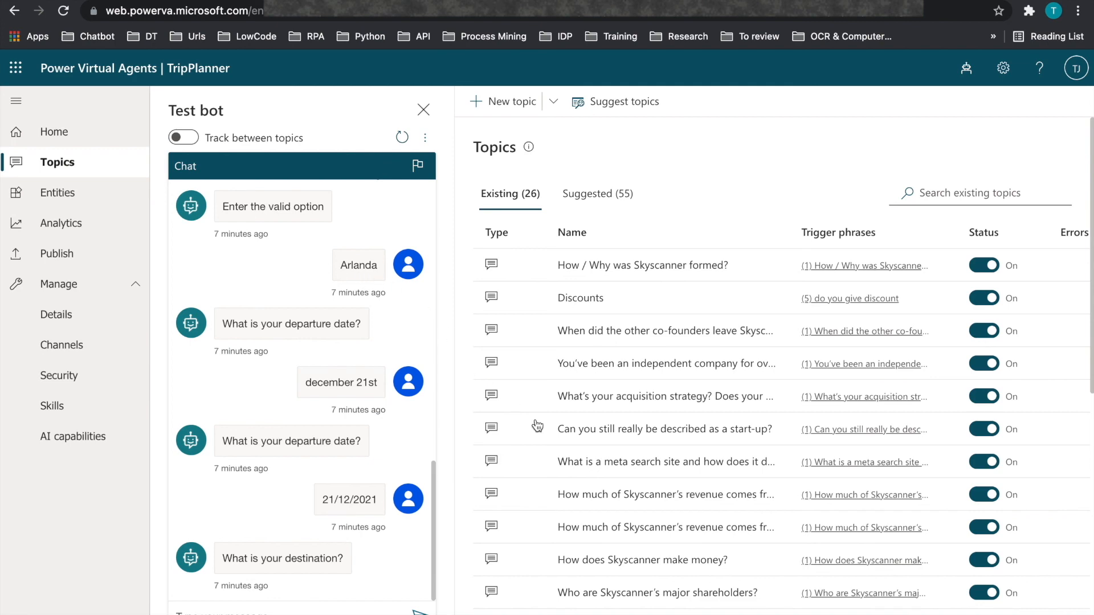
Open the existing Quotes topic from the topic list in the authoring canvas
scroll(535, 464, "down", 3)
scroll(552, 464, "down", 1)
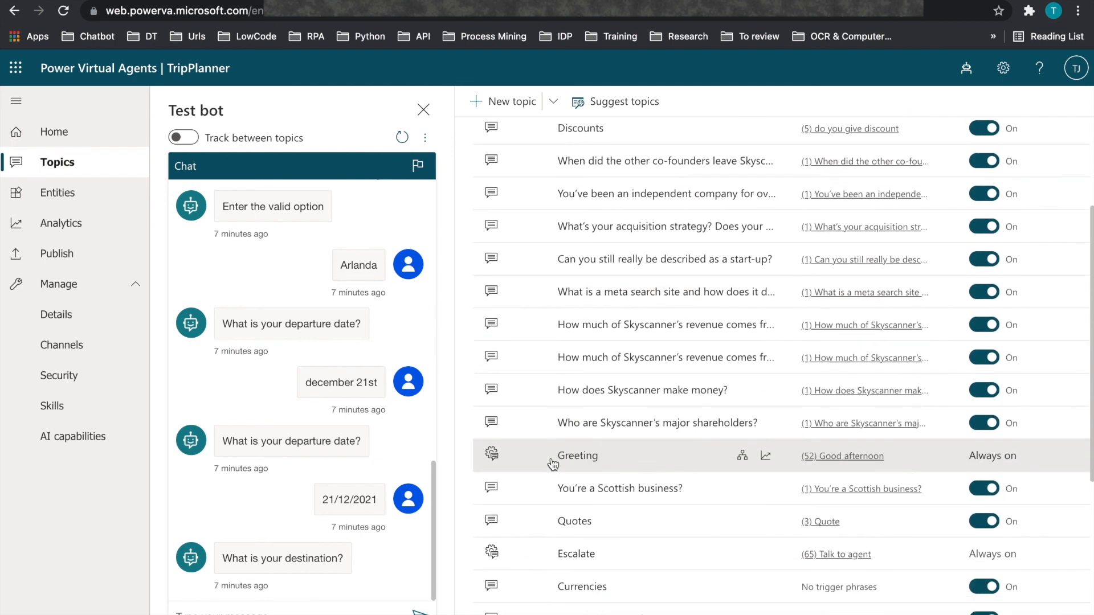
left_click(574, 521)
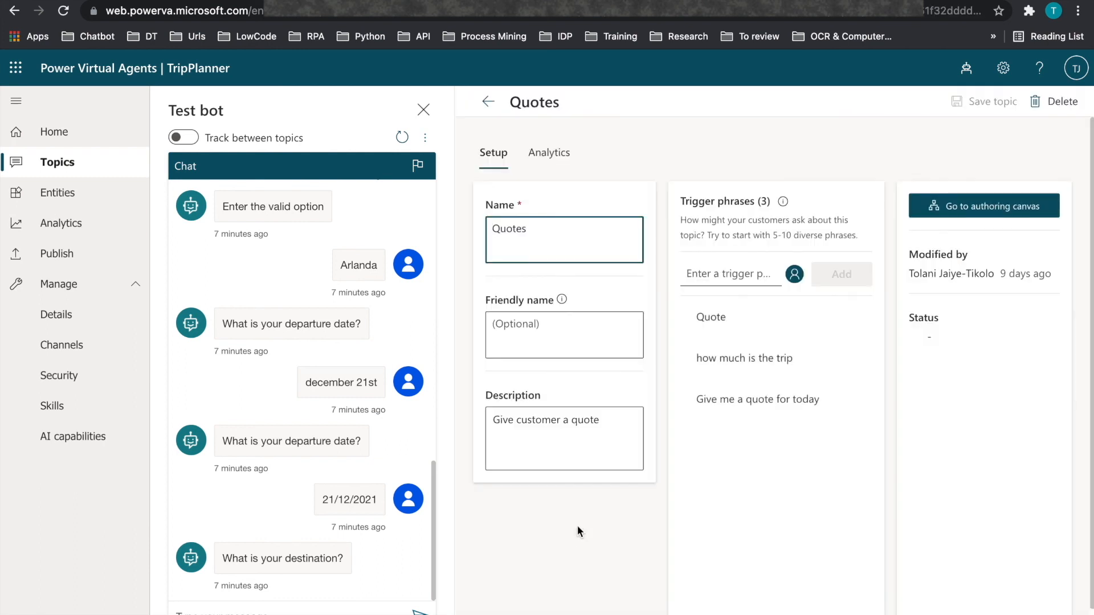
left_click(974, 208)
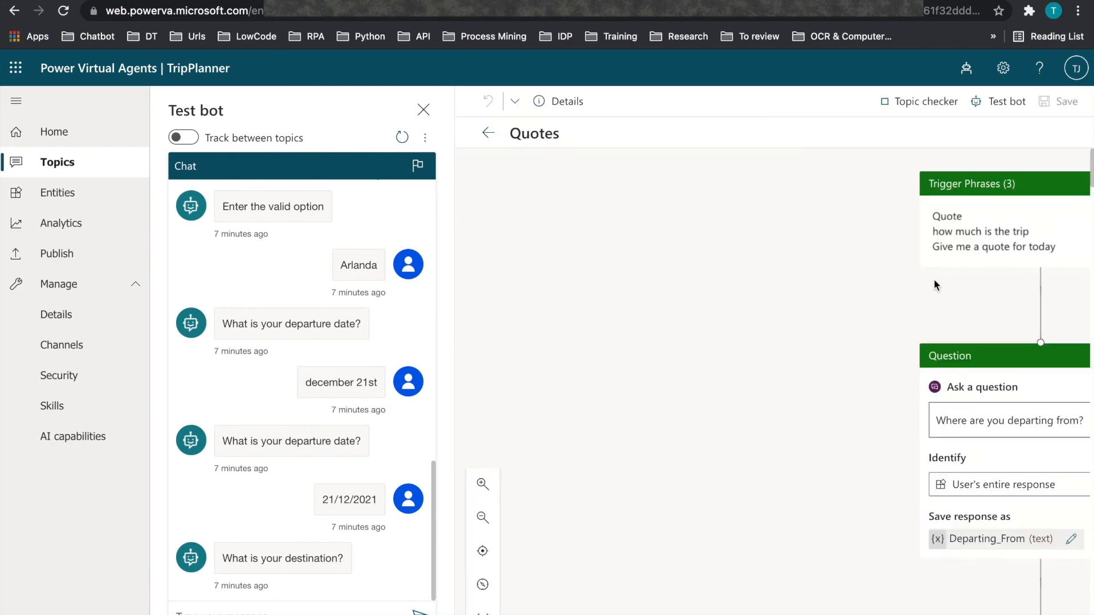
Examine the Quotes conversation flow, from the departure question and SkyscannerAPI_Places action through the location condition to the departure date question
scroll(907, 367, "up", 15)
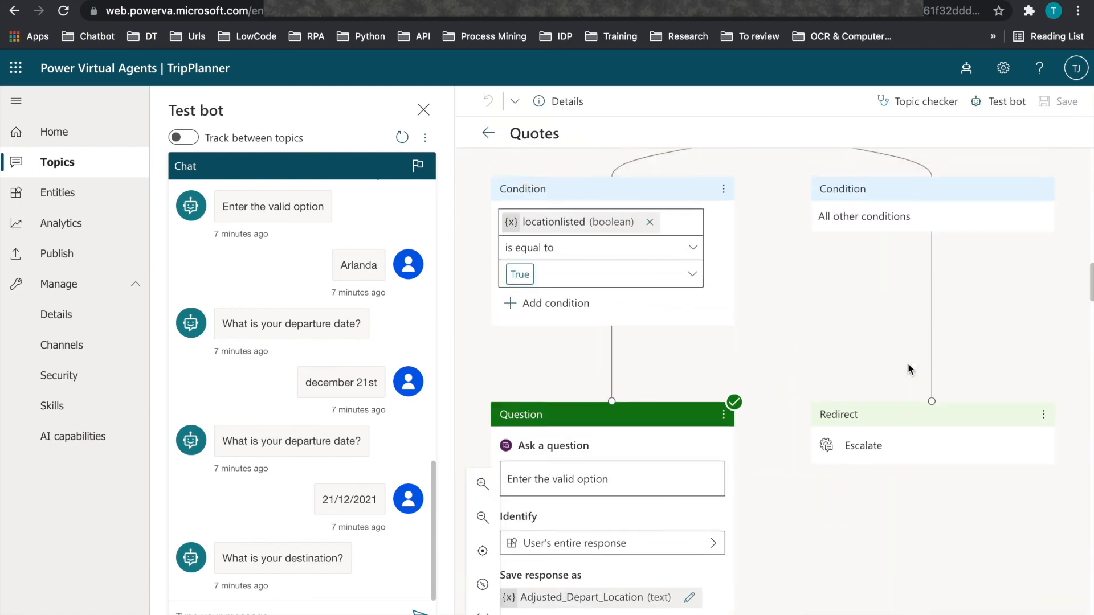
scroll(909, 365, "up", 6)
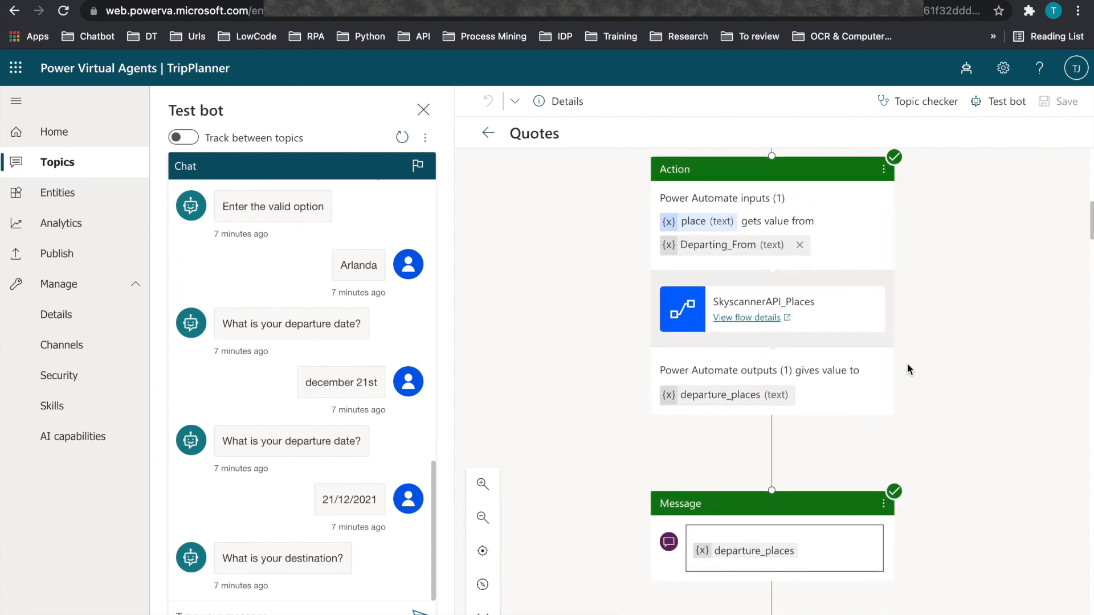
scroll(798, 336, "up", 5)
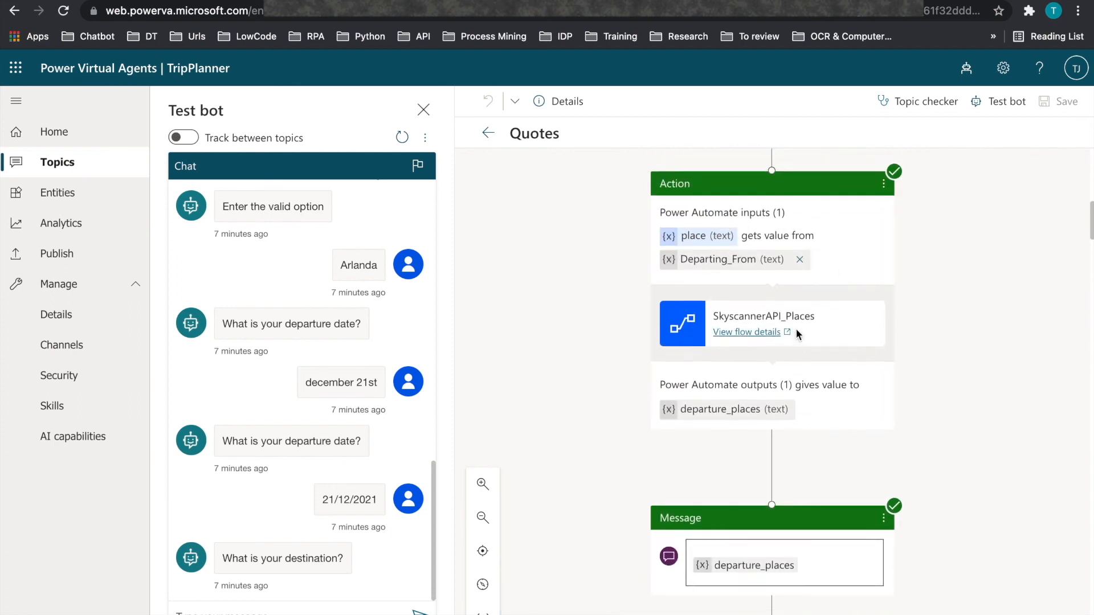
scroll(796, 333, "down", 1)
scroll(797, 330, "up", 4)
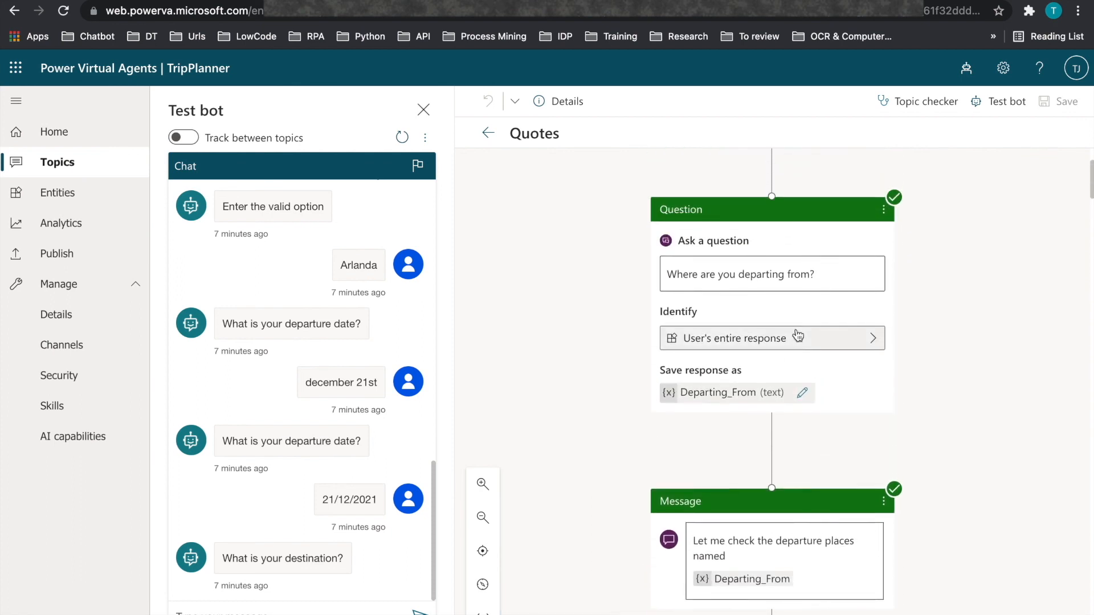
scroll(796, 330, "down", 15)
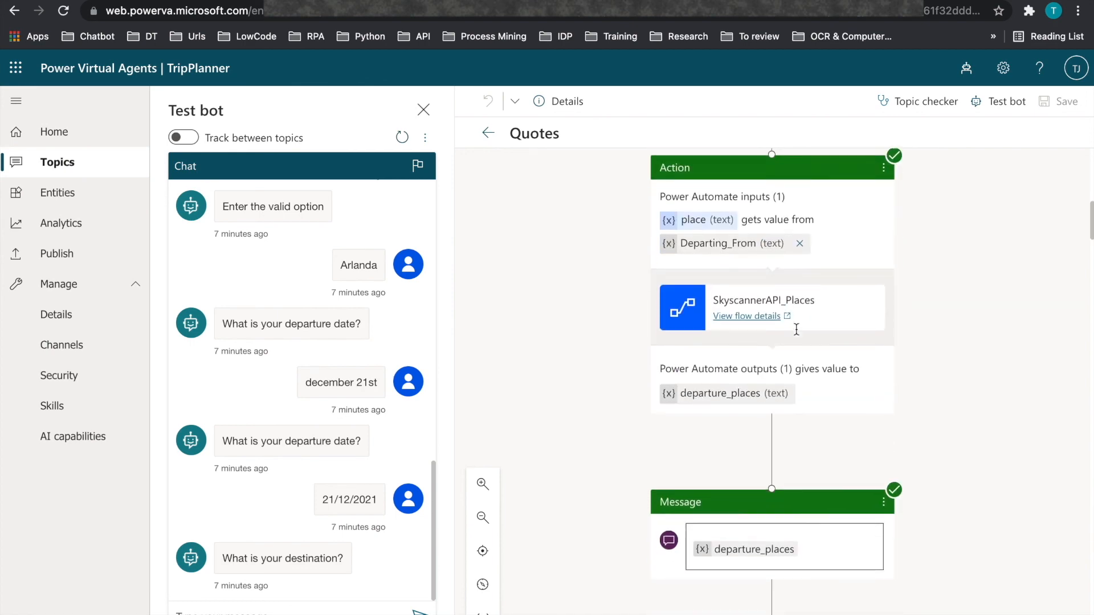
scroll(793, 336, "down", 10)
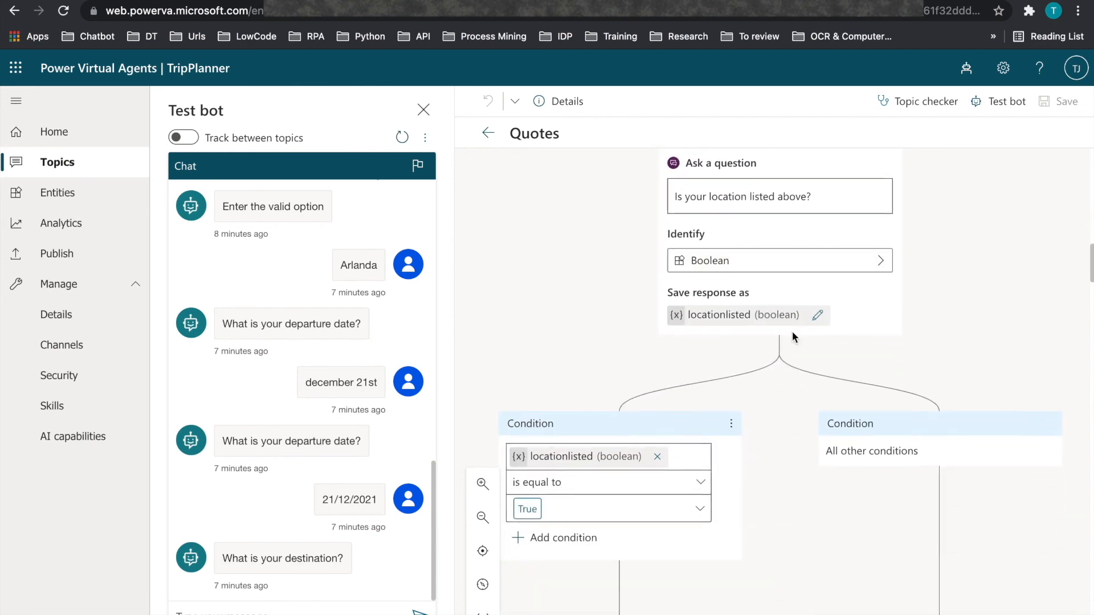
scroll(793, 337, "down", 1)
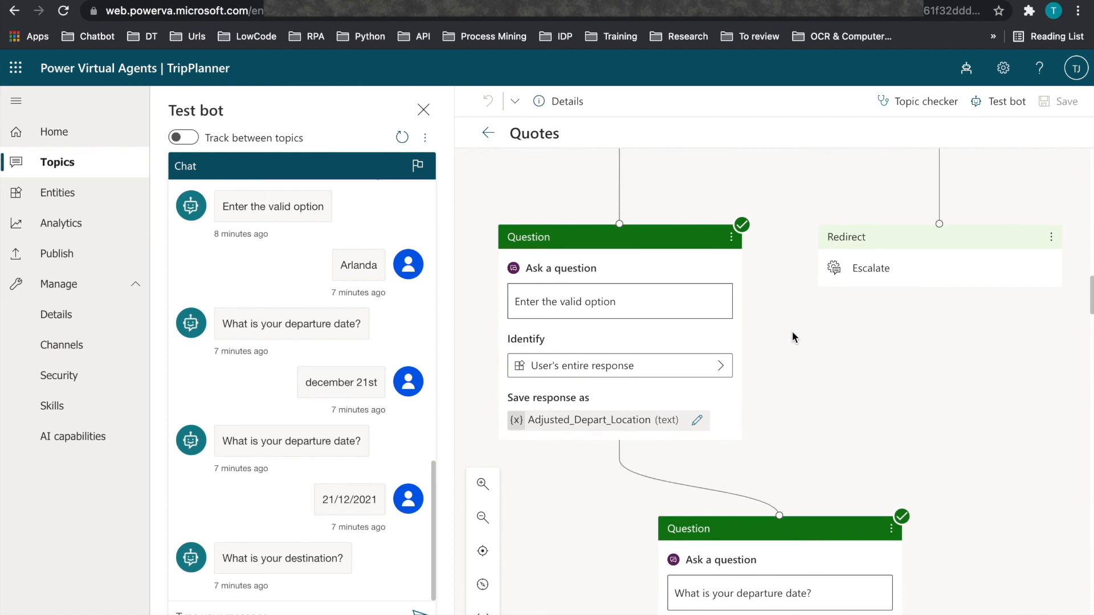